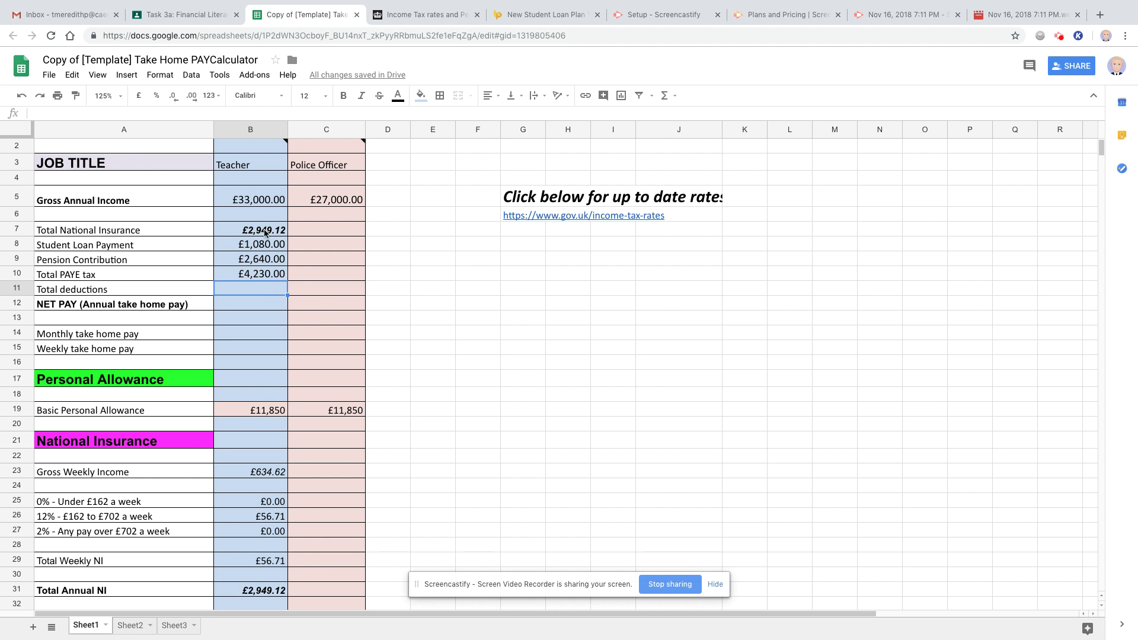
- Total the Teacher's deductions in B11 with =SUM(B7:B10), giving £10,899.12
{"action": "left_click", "coordinate": [75, 294]}
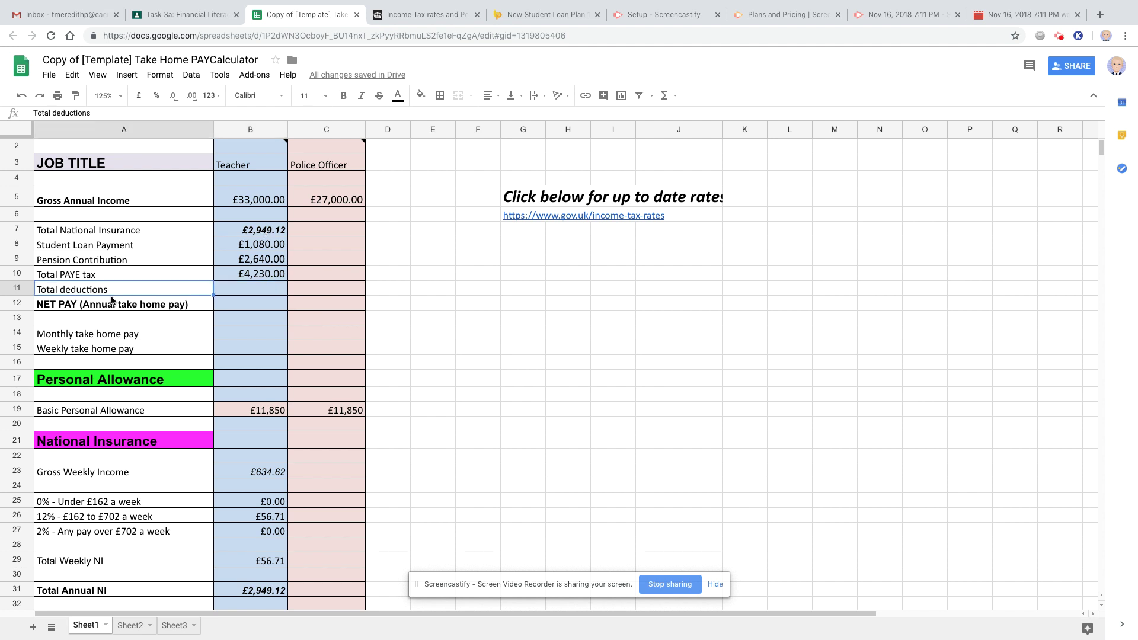
{"action": "left_click", "coordinate": [259, 289]}
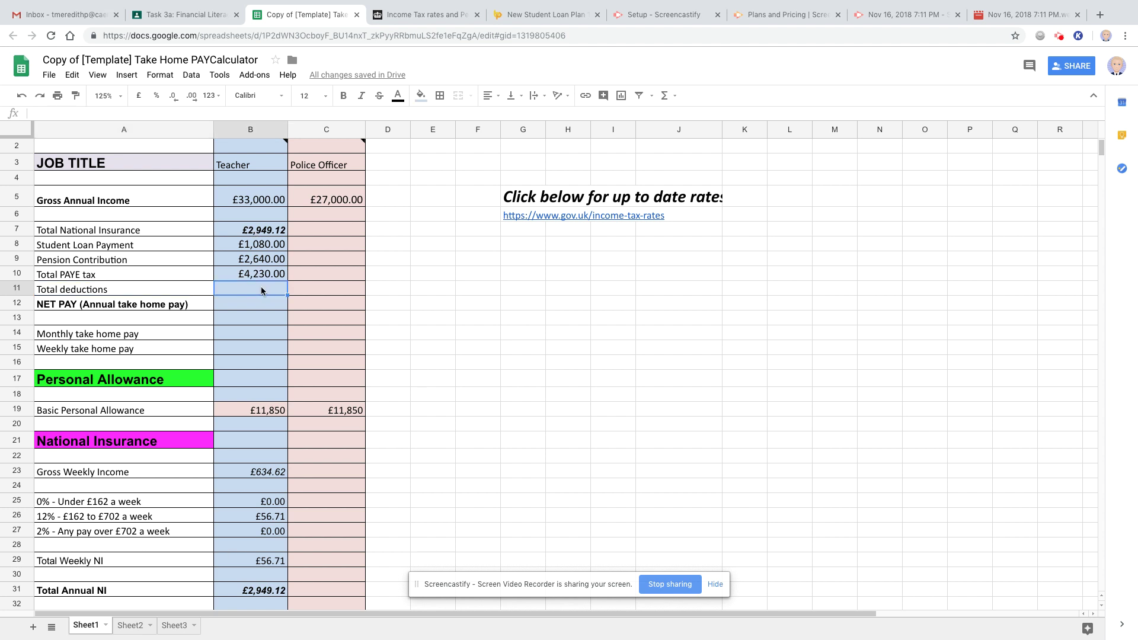
{"action": "left_click", "coordinate": [666, 100]}
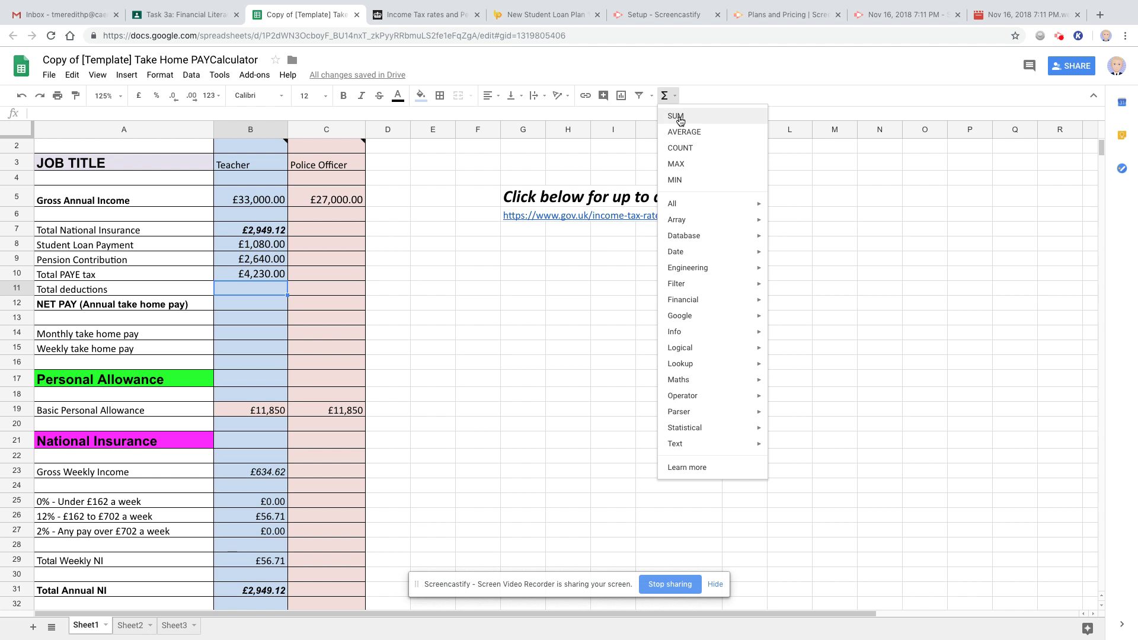
{"action": "left_click", "coordinate": [676, 116]}
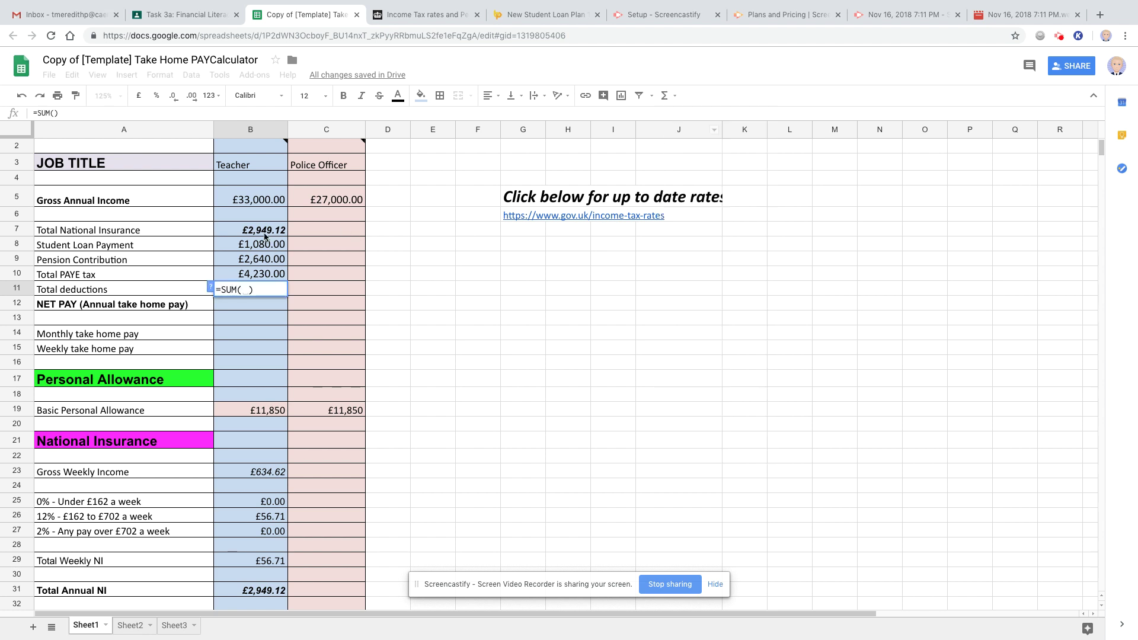
{"action": "left_click_drag", "start_coordinate": [265, 232], "coordinate": [257, 279]}
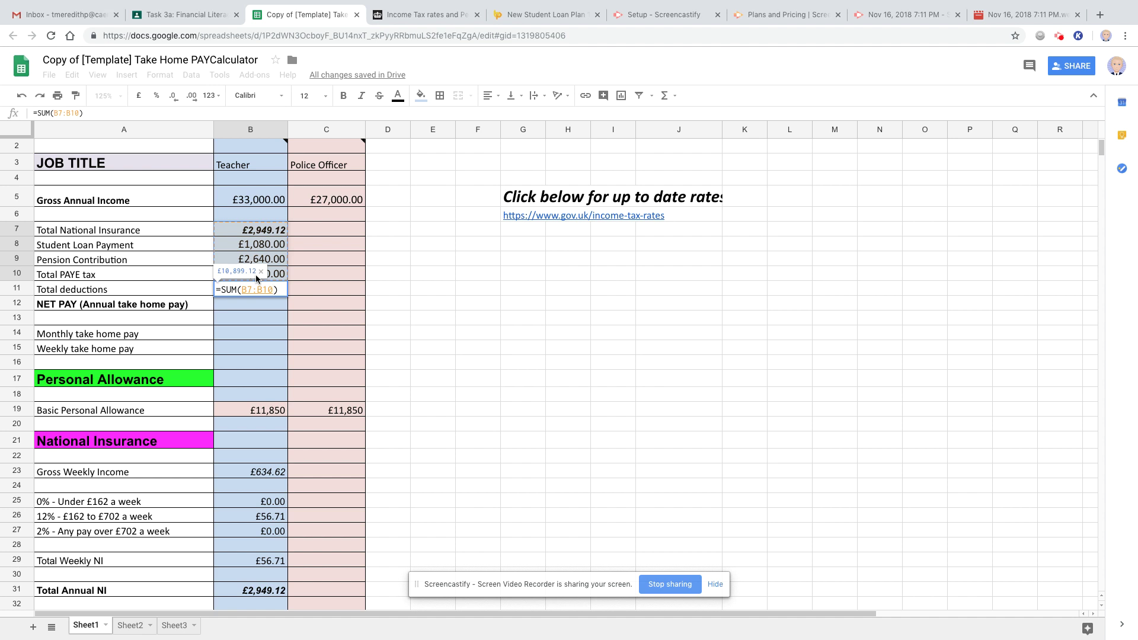
{"action": "key", "text": "Return"}
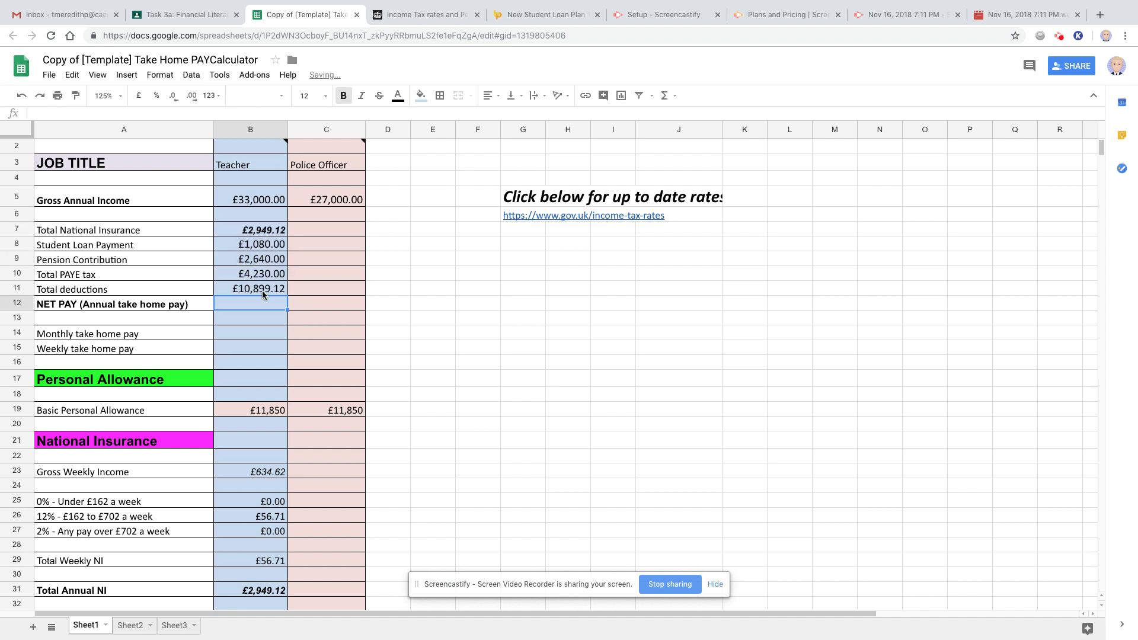
{"action": "left_click", "coordinate": [263, 292]}
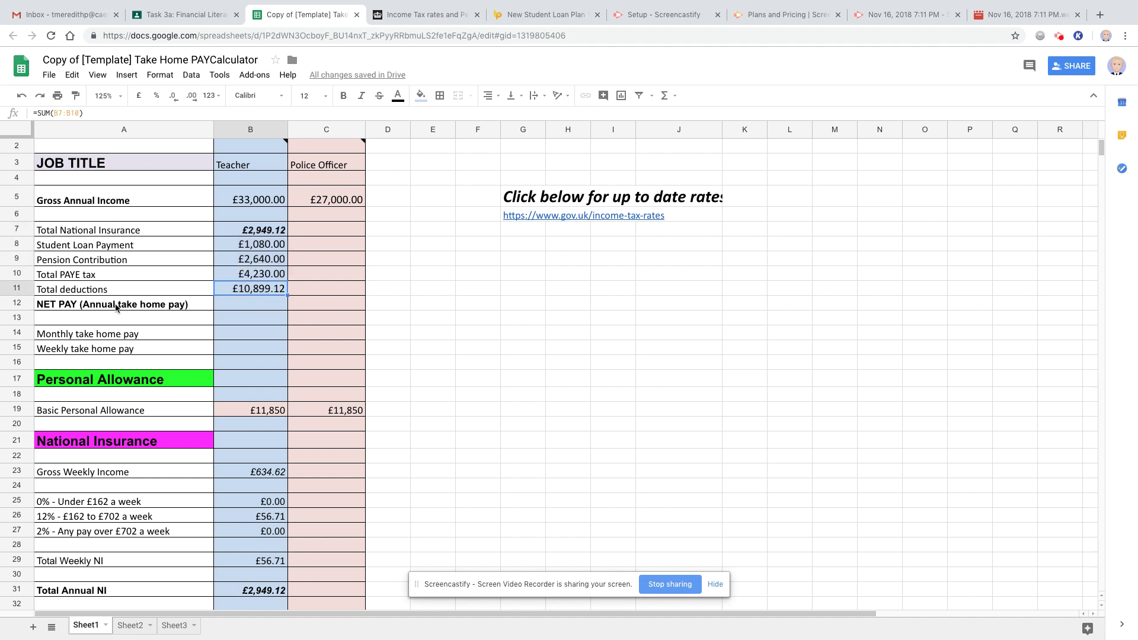
- Calculate the Teacher's net pay in B12 as =B5-B11, giving £22,100.88
{"action": "left_click", "coordinate": [77, 308]}
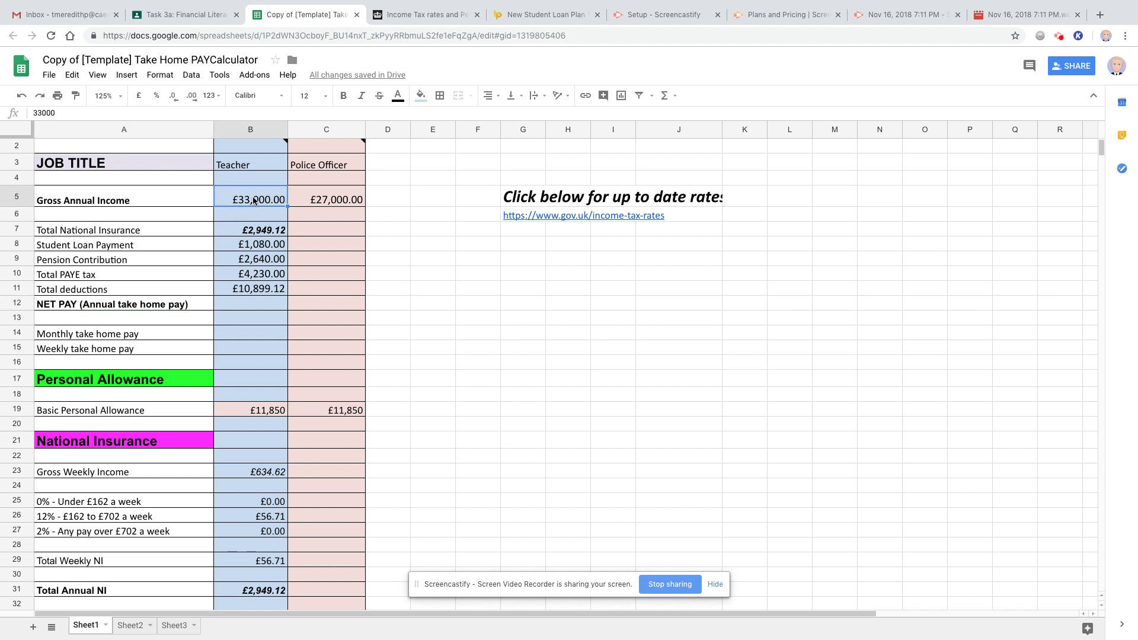
{"action": "left_click", "coordinate": [255, 292]}
{"action": "left_click", "coordinate": [246, 309]}
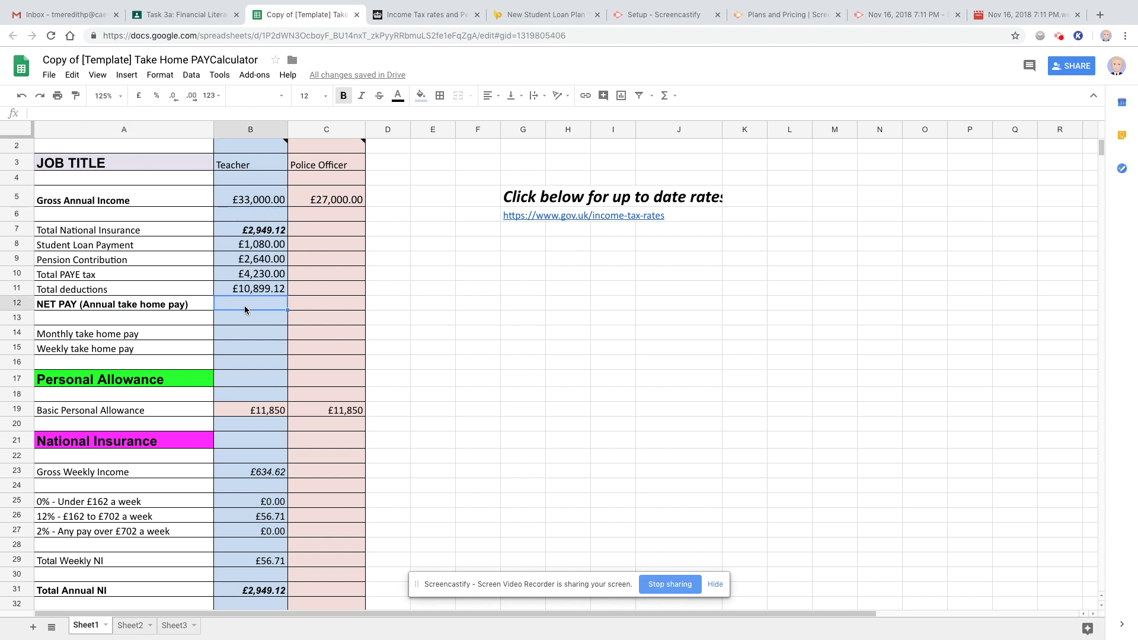
{"action": "type", "text": "="}
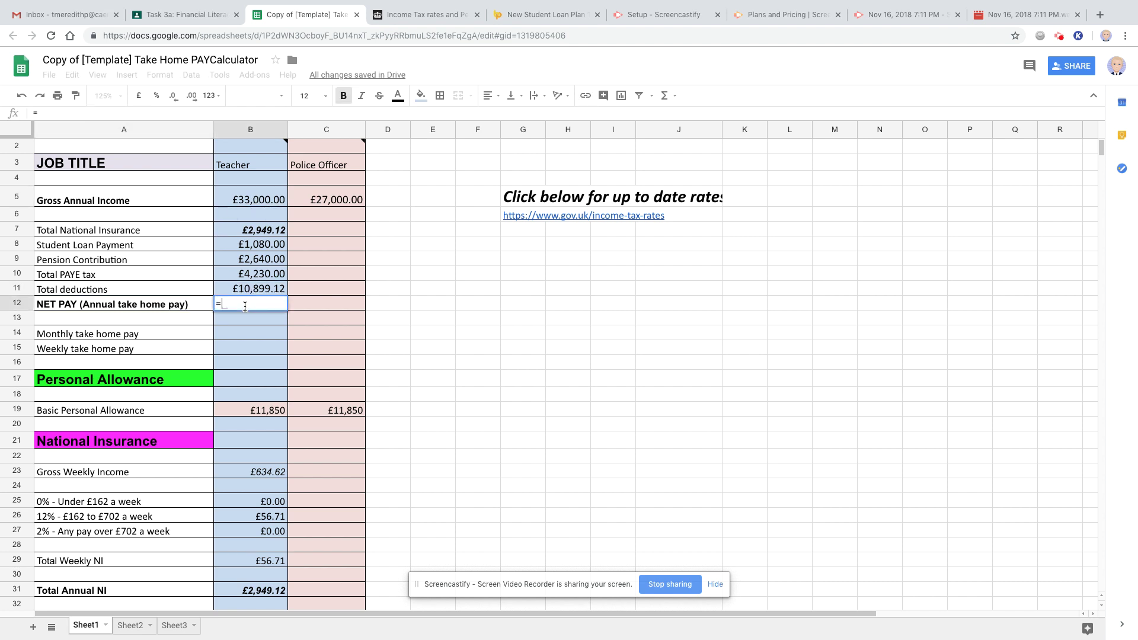
{"action": "left_click", "coordinate": [261, 205]}
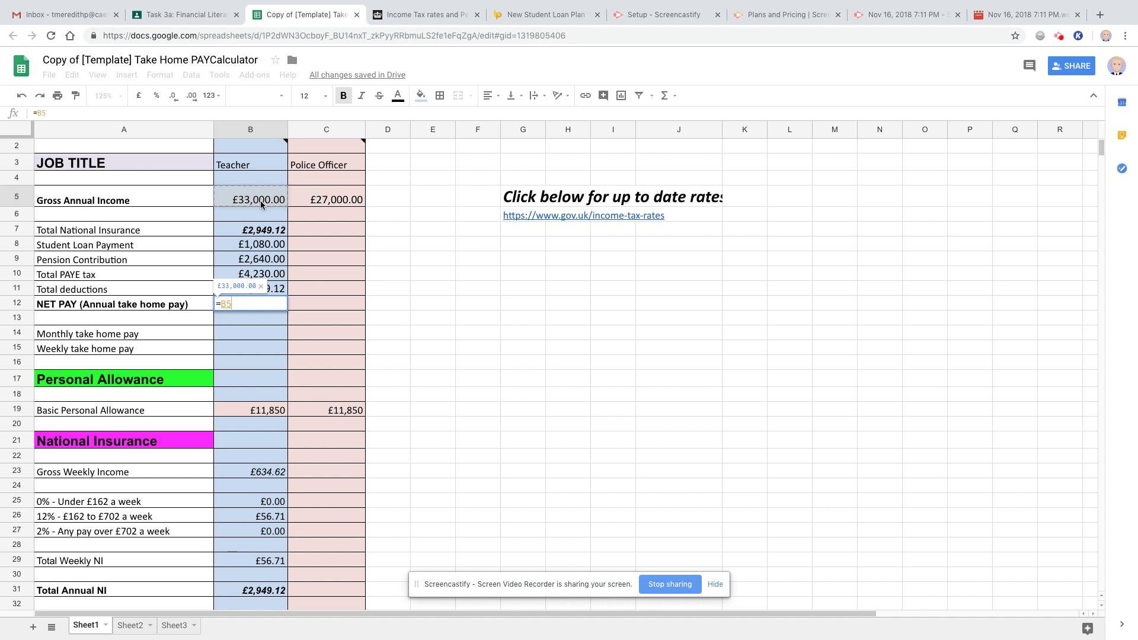
{"action": "type", "text": "-"}
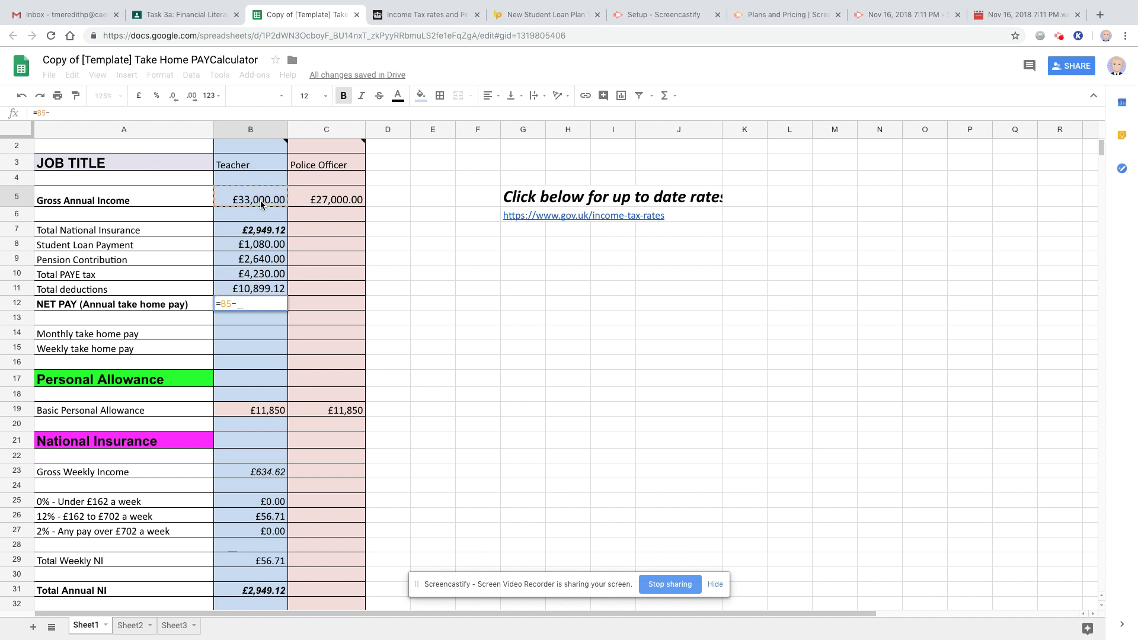
{"action": "left_click", "coordinate": [260, 289]}
{"action": "key", "text": "Return"}
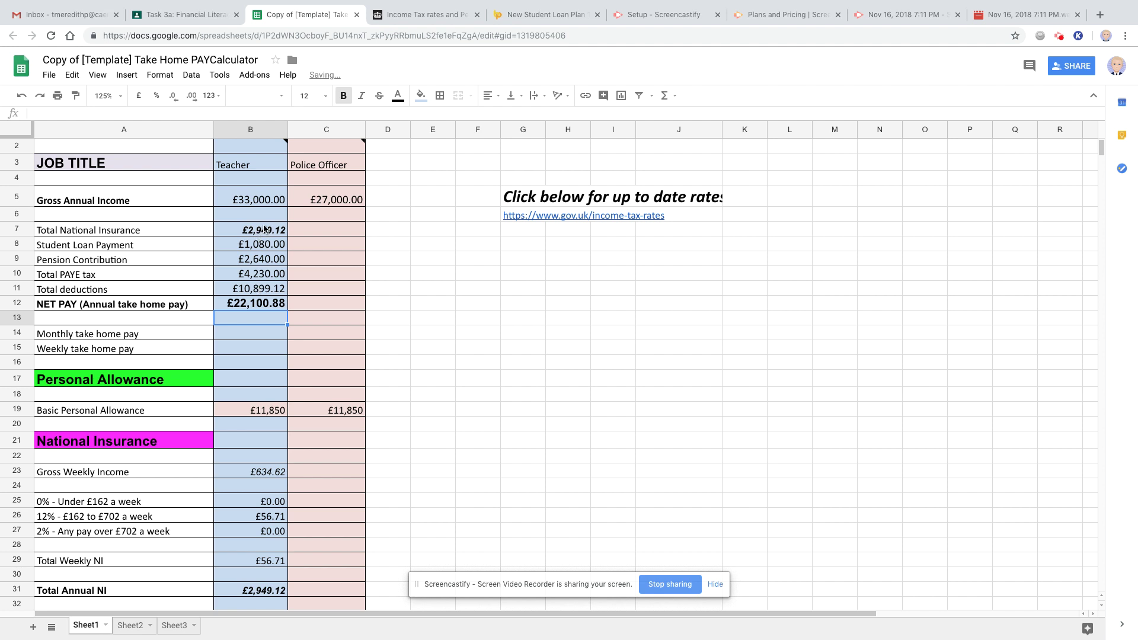
- Add monthly take-home =B12/12 in B14 and weekly take-home =B12/52 in B15
{"action": "left_click", "coordinate": [256, 336]}
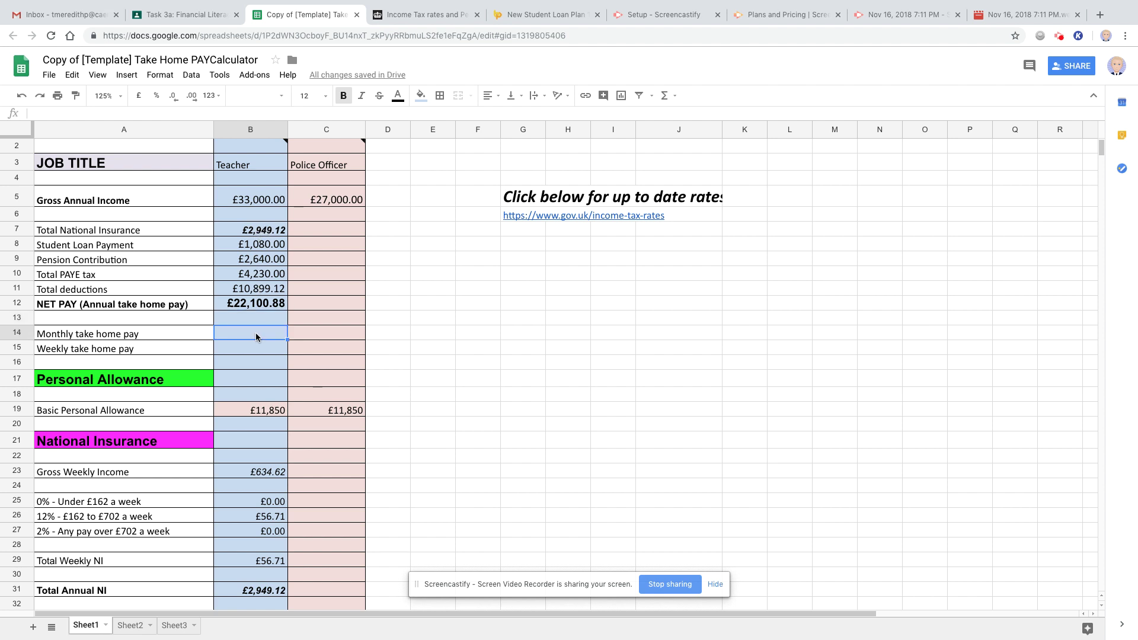
{"action": "type", "text": "="}
{"action": "left_click", "coordinate": [256, 307]}
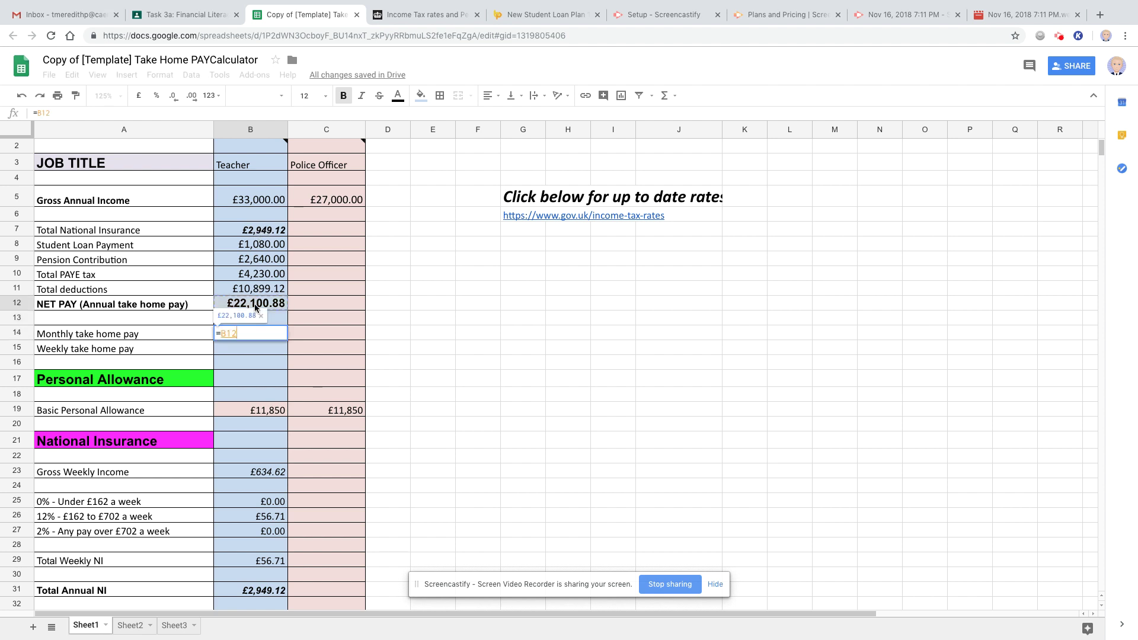
{"action": "type", "text": "/12"}
{"action": "key", "text": "Return"}
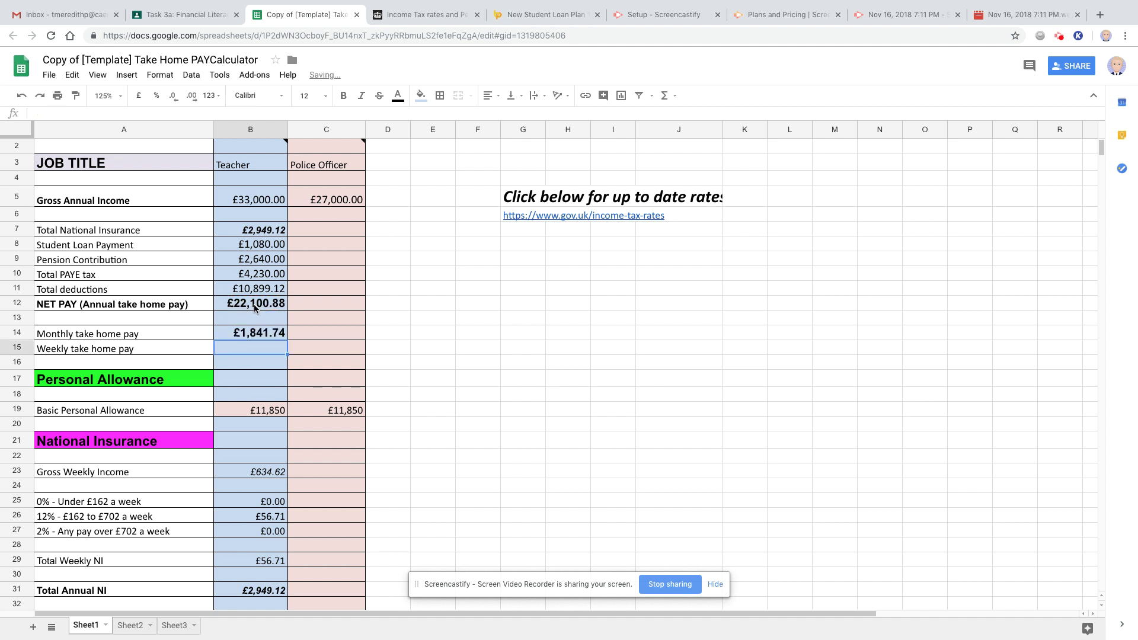
{"action": "type", "text": "="}
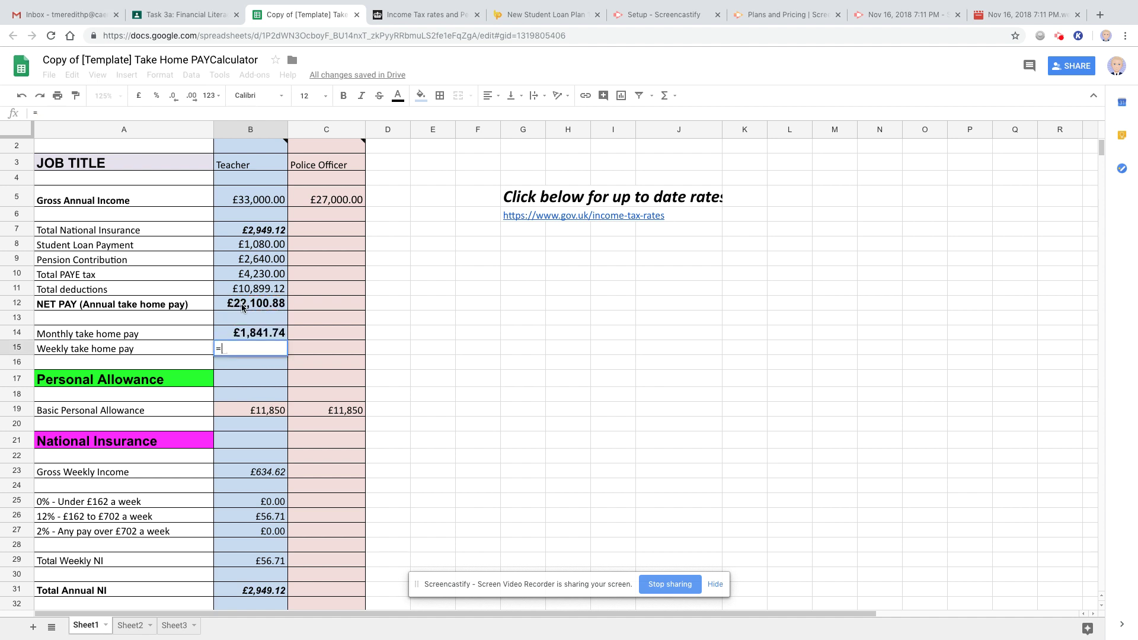
{"action": "left_click", "coordinate": [243, 308]}
{"action": "type", "text": "/52"}
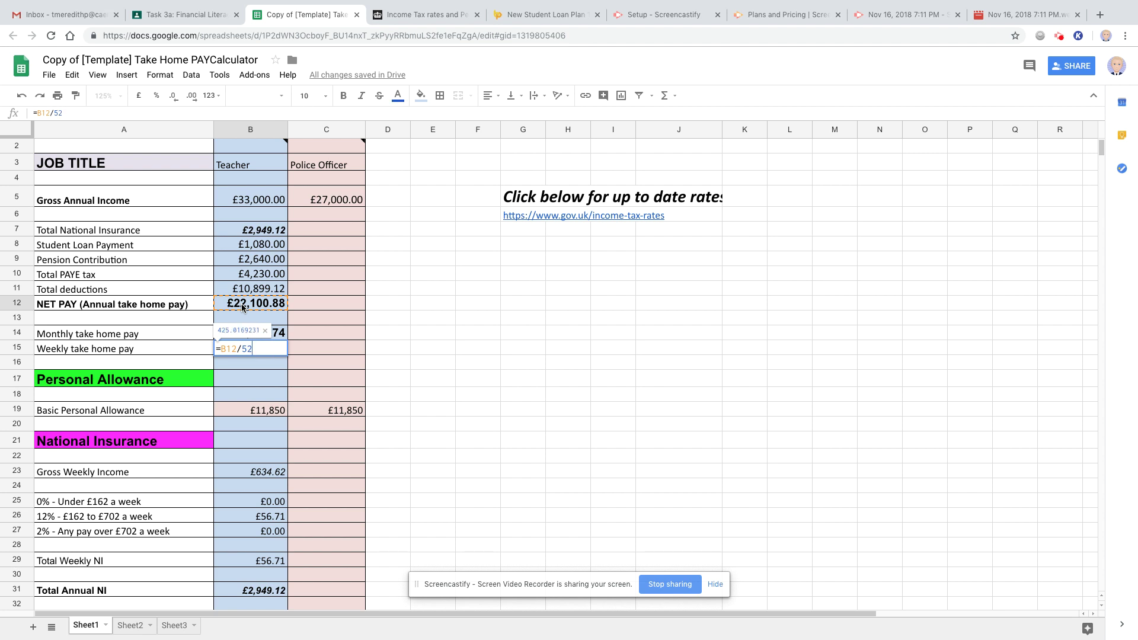
{"action": "key", "text": "Return"}
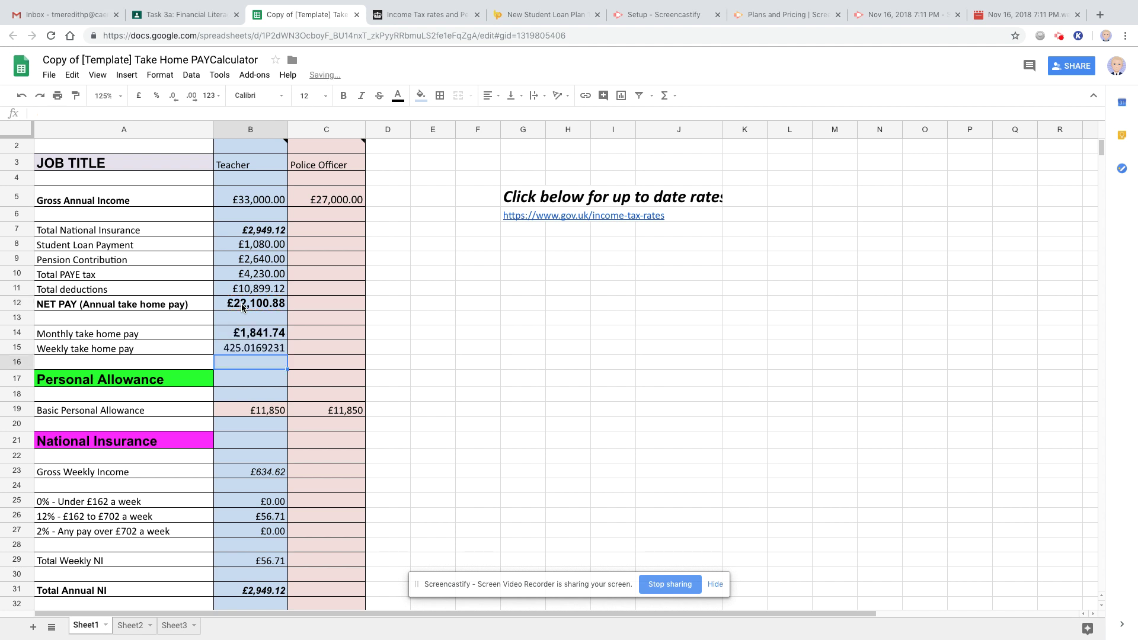
{"action": "left_click", "coordinate": [248, 350]}
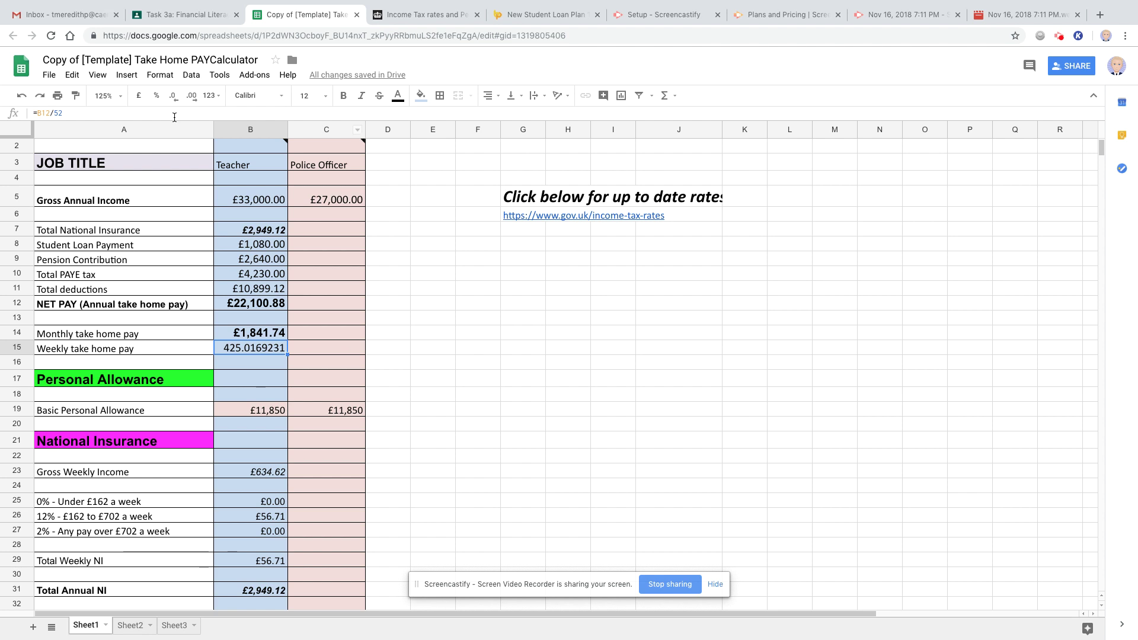
- Format weekly pay as pounds and make both gross annual incomes in B5:C5 bold
{"action": "left_click", "coordinate": [138, 96]}
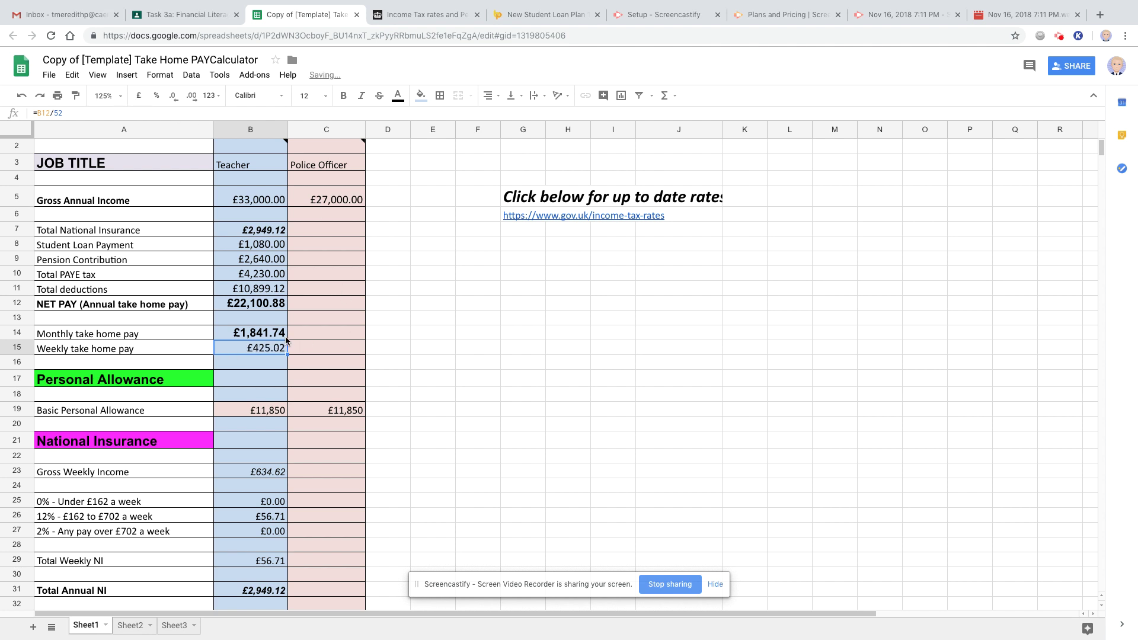
{"action": "left_click_drag", "start_coordinate": [255, 200], "coordinate": [339, 204]}
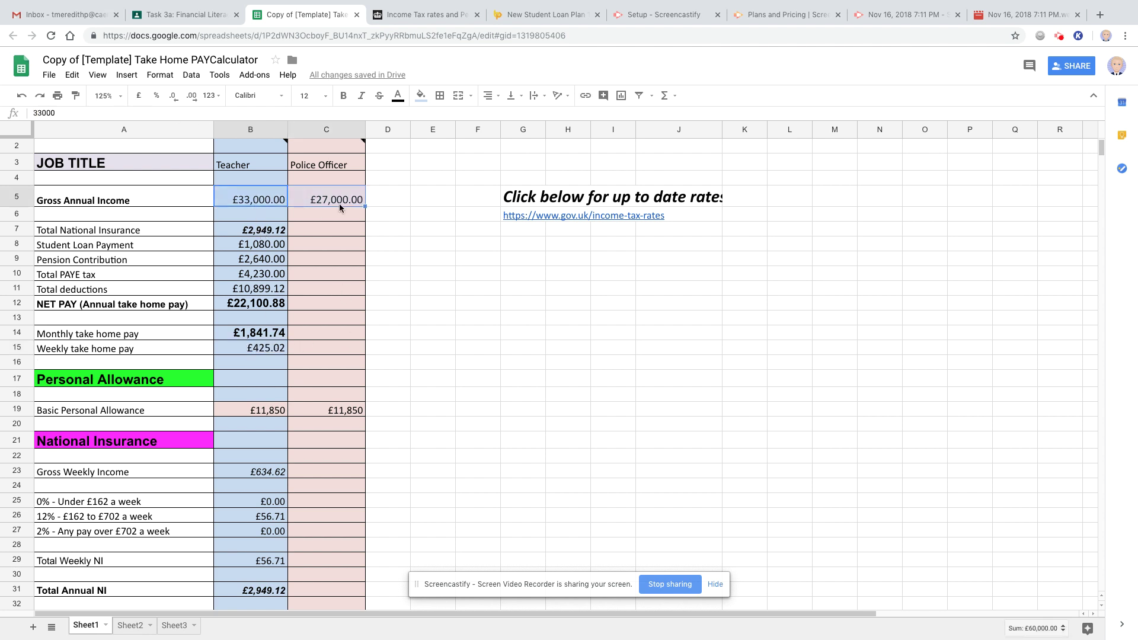
{"action": "left_click", "coordinate": [347, 97]}
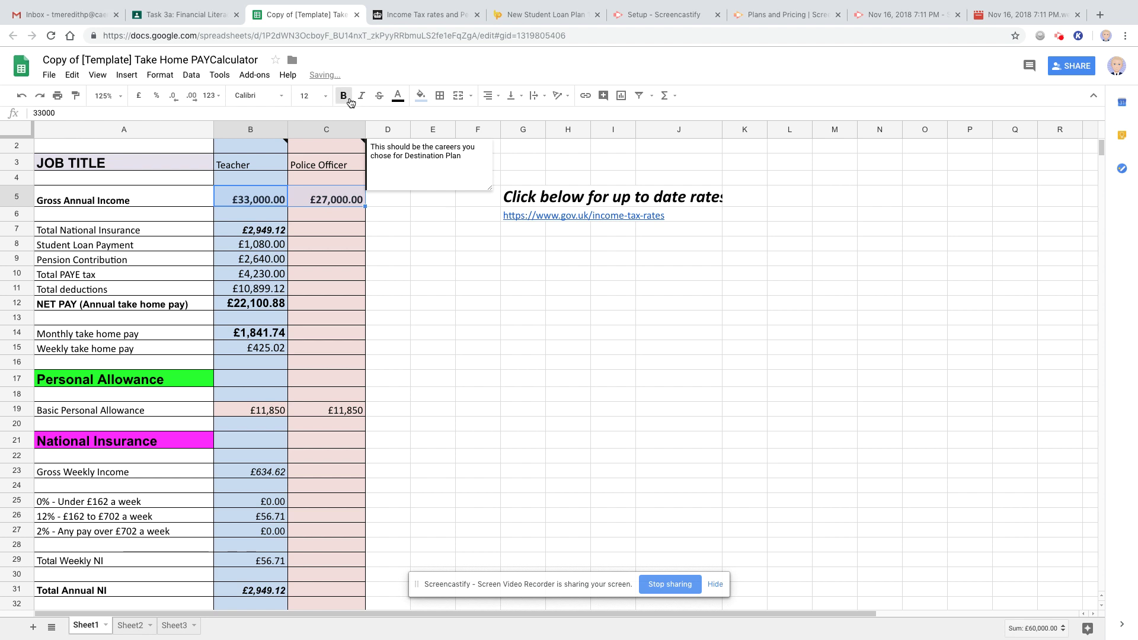
{"action": "left_click", "coordinate": [308, 233]}
{"action": "left_click", "coordinate": [256, 233]}
{"action": "left_click", "coordinate": [259, 265]}
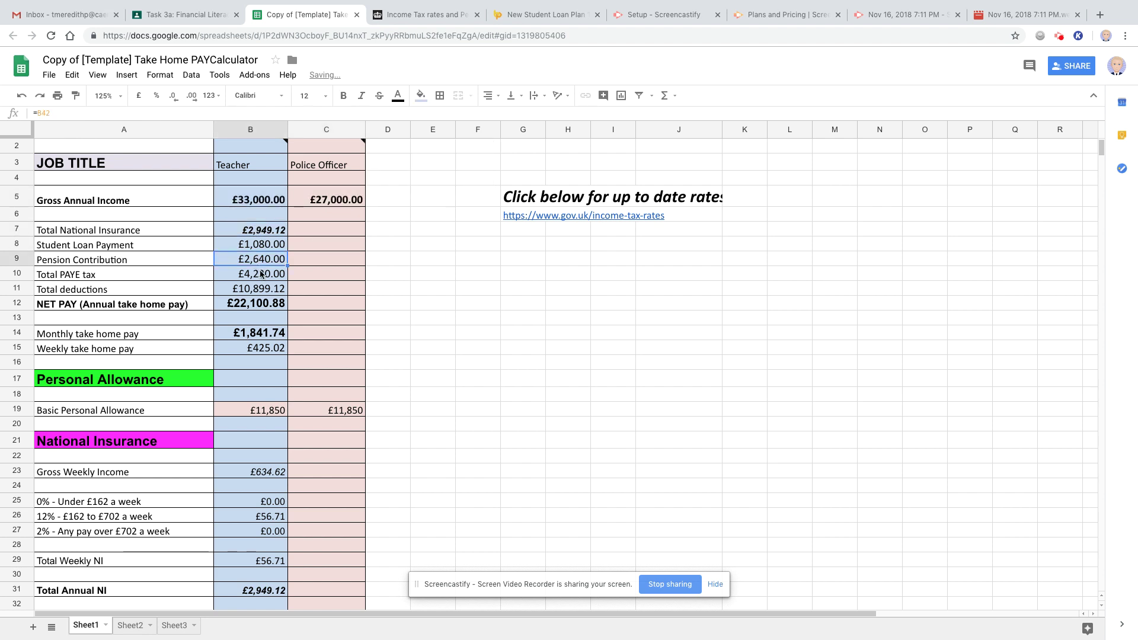
{"action": "scroll", "coordinate": [283, 309], "scroll_direction": "down", "scroll_amount": 6}
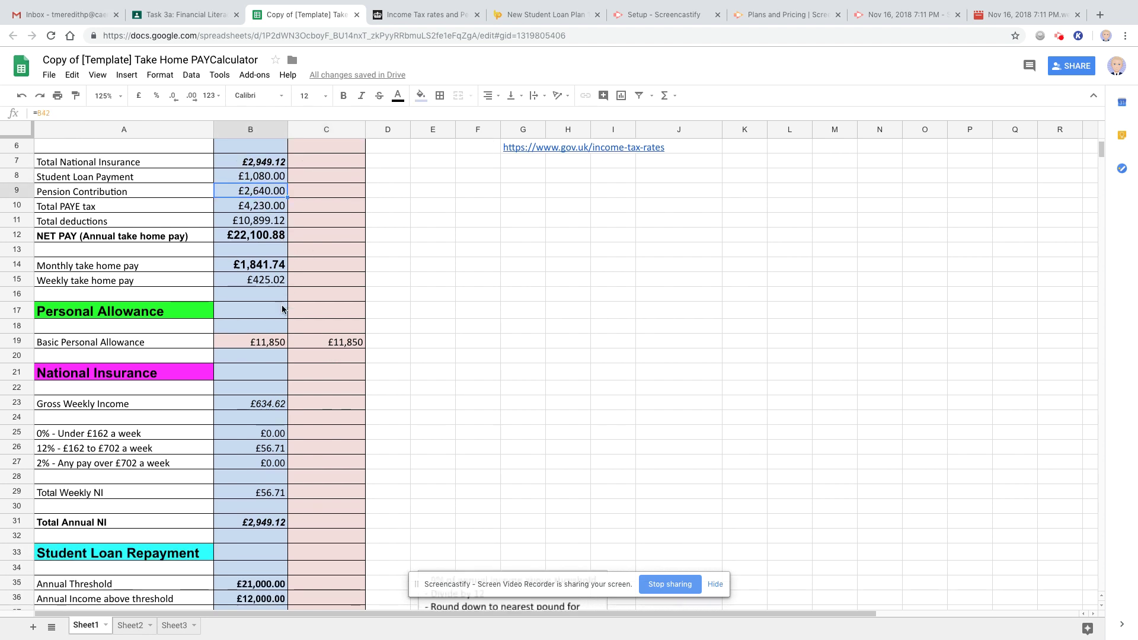
{"action": "scroll", "coordinate": [282, 309], "scroll_direction": "up", "scroll_amount": 5}
{"action": "scroll", "coordinate": [282, 309], "scroll_direction": "up", "scroll_amount": 1}
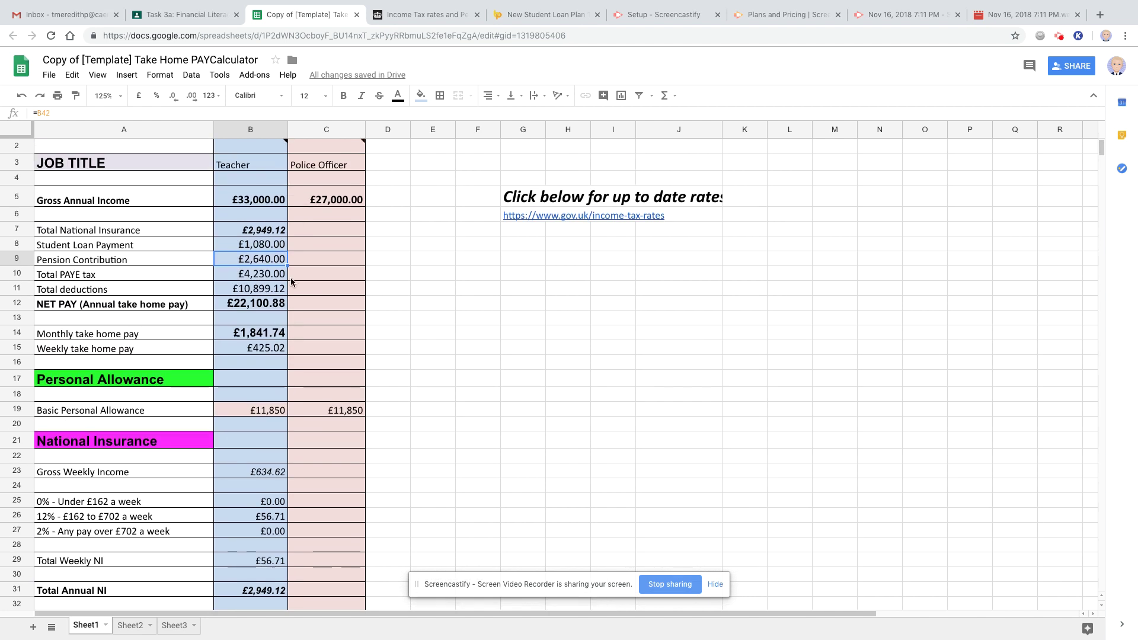
- Change the Teacher's gross annual income in B5 to 32000
{"action": "left_click", "coordinate": [259, 204]}
{"action": "type", "text": "32"}
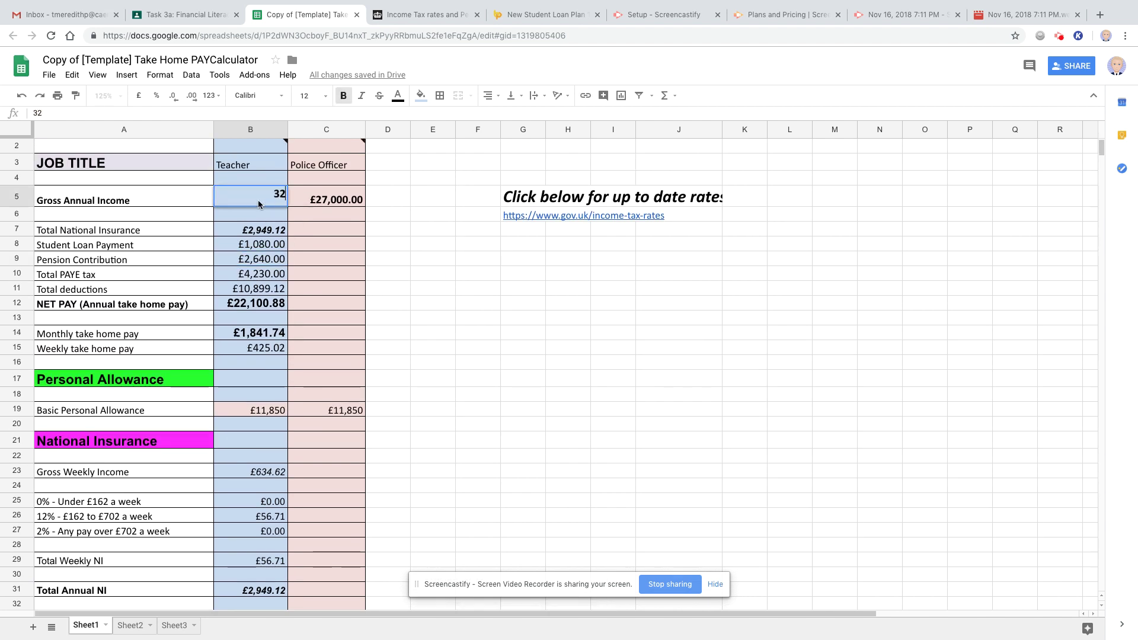
{"action": "type", "text": "000"}
{"action": "key", "text": "Return"}
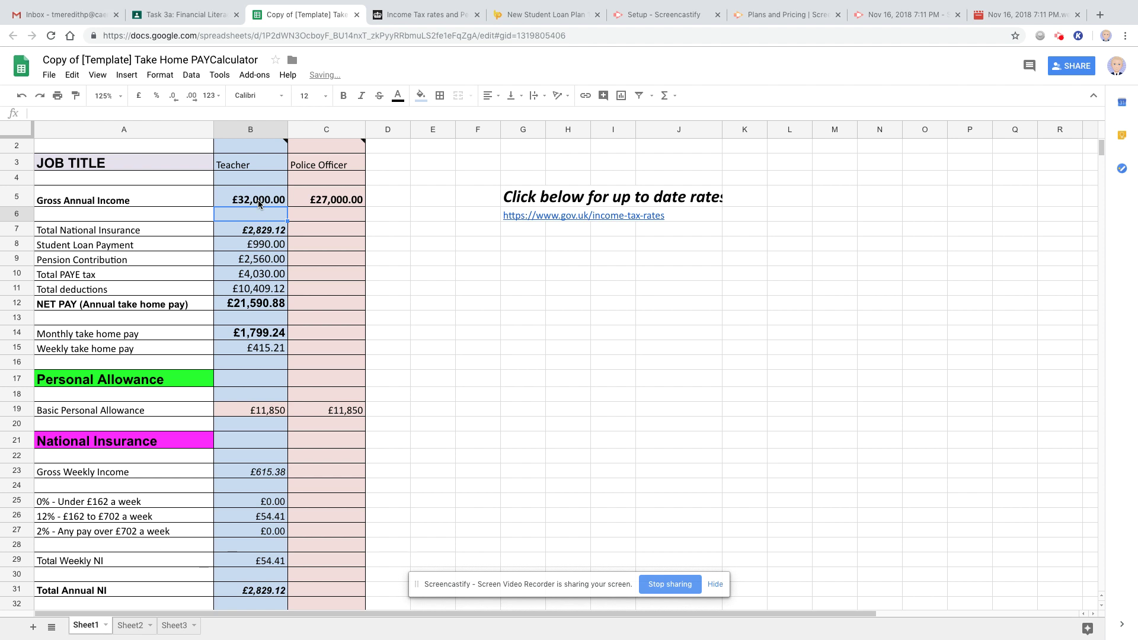
{"action": "scroll", "coordinate": [278, 213], "scroll_direction": "down", "scroll_amount": 1}
{"action": "left_click", "coordinate": [270, 219]}
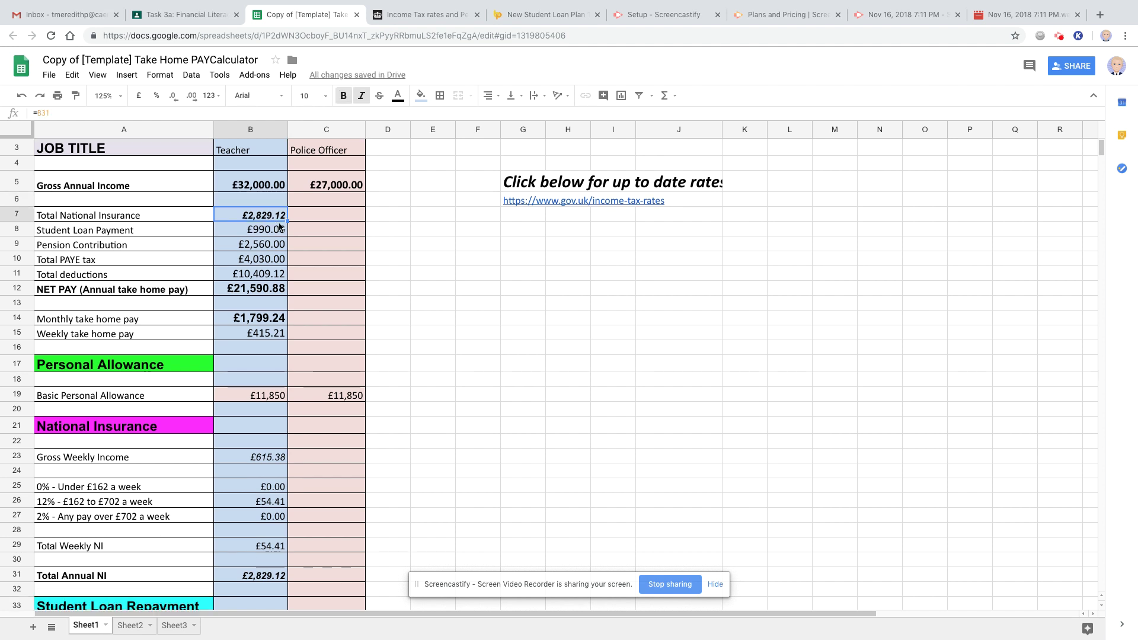
- Copy the gross weekly income, 0%, 12% and 2% NI bands and total weekly NI into column C
{"action": "scroll", "coordinate": [331, 335], "scroll_direction": "down", "scroll_amount": 2}
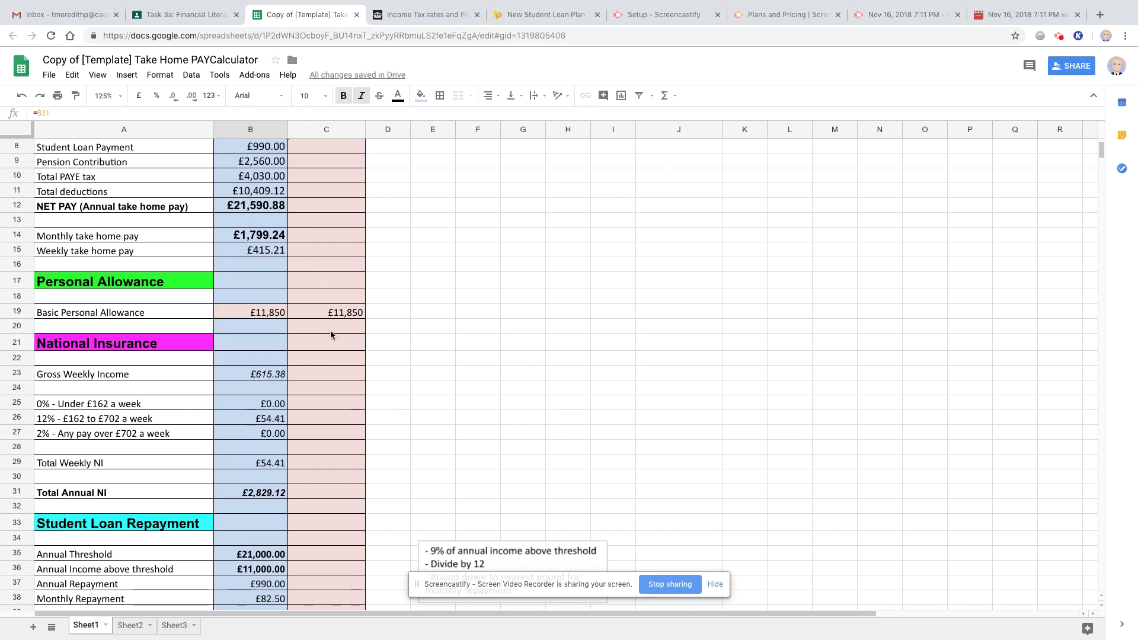
{"action": "left_click", "coordinate": [277, 374]}
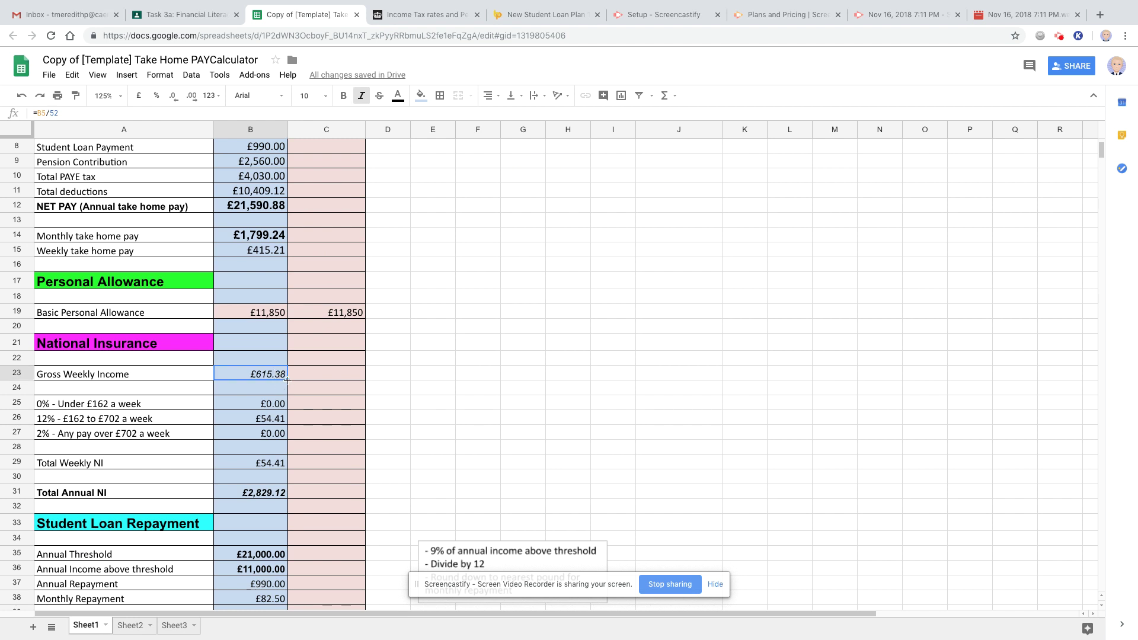
{"action": "left_click_drag", "start_coordinate": [288, 379], "coordinate": [331, 381]}
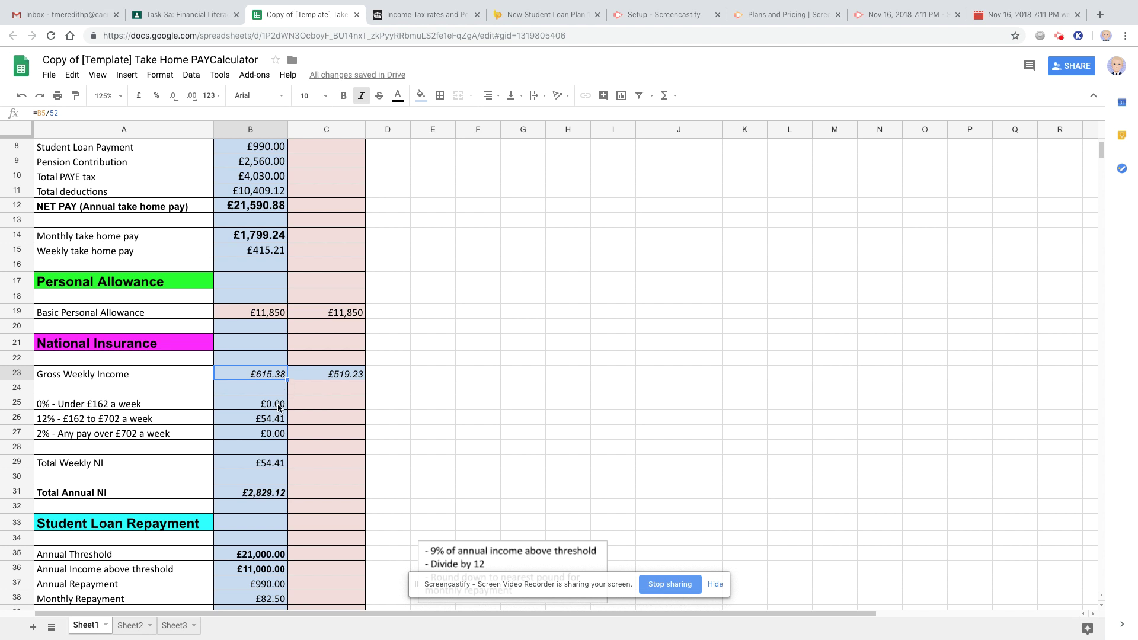
{"action": "left_click", "coordinate": [278, 406]}
{"action": "left_click_drag", "start_coordinate": [287, 409], "coordinate": [329, 439]}
{"action": "left_click", "coordinate": [284, 422]}
{"action": "left_click", "coordinate": [279, 436]}
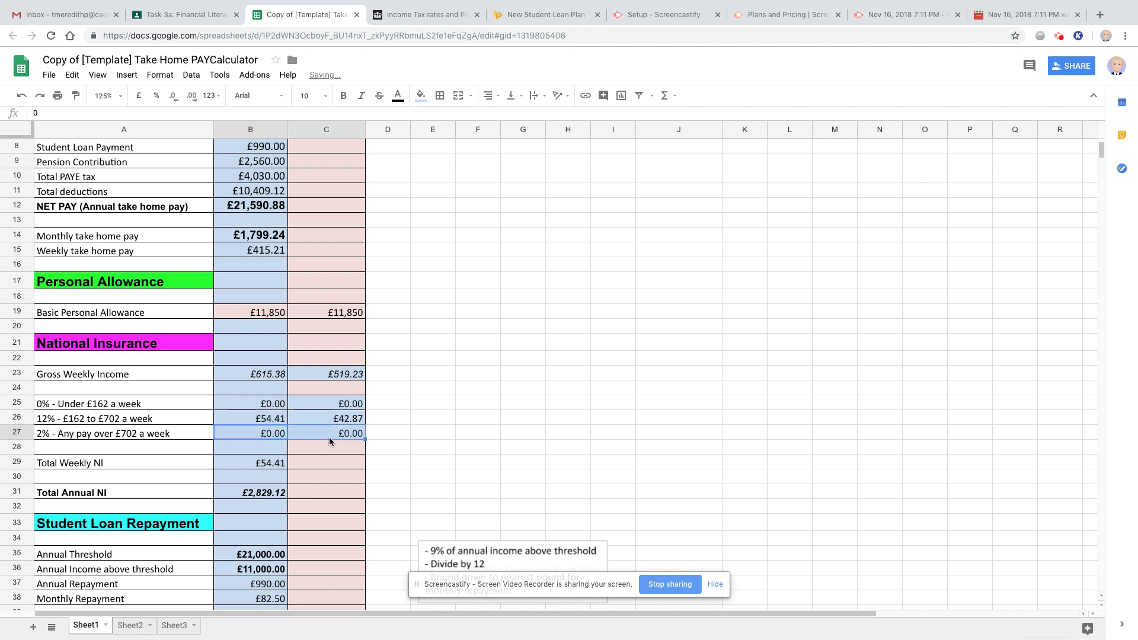
{"action": "left_click", "coordinate": [264, 466]}
{"action": "left_click_drag", "start_coordinate": [287, 469], "coordinate": [322, 468]}
- Copy total annual NI, student loan, pension and income tax formulas into column C
{"action": "scroll", "coordinate": [305, 217], "scroll_direction": "up", "scroll_amount": 4}
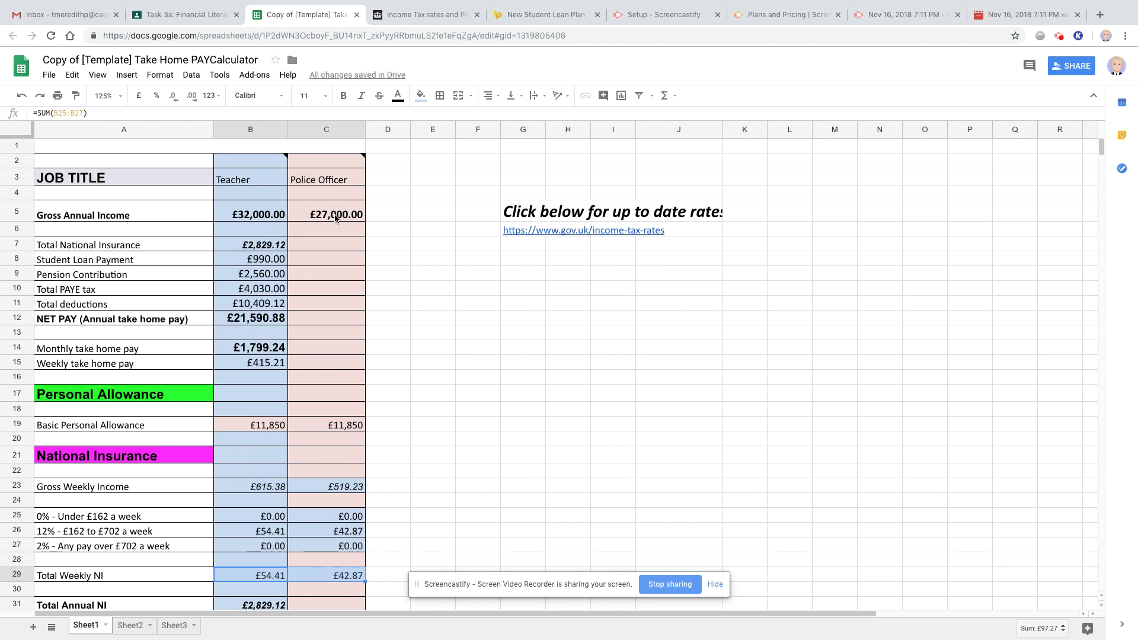
{"action": "scroll", "coordinate": [328, 466], "scroll_direction": "down", "scroll_amount": 5}
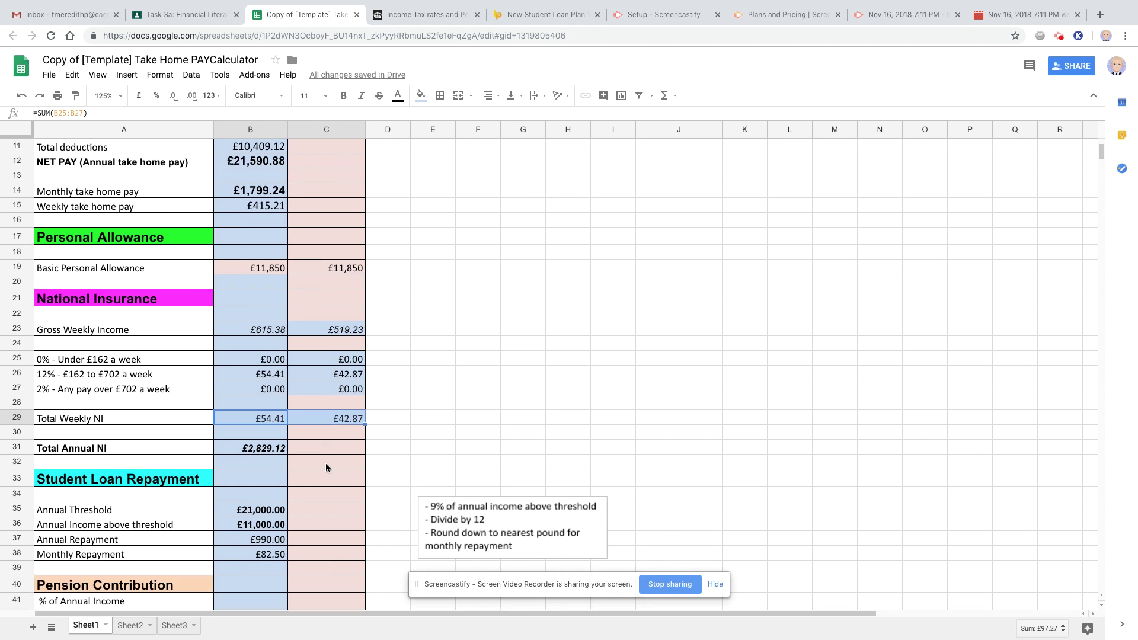
{"action": "left_click", "coordinate": [262, 435]}
{"action": "left_click_drag", "start_coordinate": [287, 439], "coordinate": [331, 485]}
{"action": "scroll", "coordinate": [328, 464], "scroll_direction": "down", "scroll_amount": 2}
{"action": "left_click", "coordinate": [268, 441]}
{"action": "scroll", "coordinate": [335, 485], "scroll_direction": "down", "scroll_amount": 2}
{"action": "left_click", "coordinate": [277, 482]}
{"action": "scroll", "coordinate": [321, 488], "scroll_direction": "down", "scroll_amount": 3}
{"action": "scroll", "coordinate": [307, 487], "scroll_direction": "down", "scroll_amount": 1}
{"action": "left_click_drag", "start_coordinate": [273, 421], "coordinate": [347, 527]}
{"action": "scroll", "coordinate": [314, 412], "scroll_direction": "up", "scroll_amount": 4}
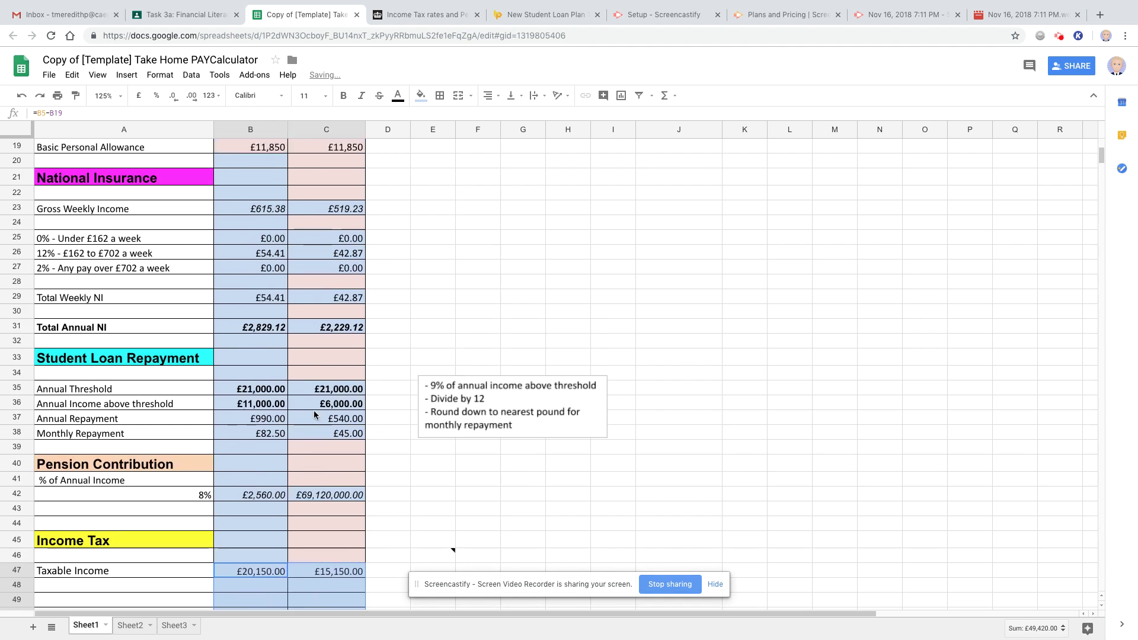
{"action": "scroll", "coordinate": [314, 410], "scroll_direction": "up", "scroll_amount": 4}
{"action": "scroll", "coordinate": [315, 410], "scroll_direction": "up", "scroll_amount": 2}
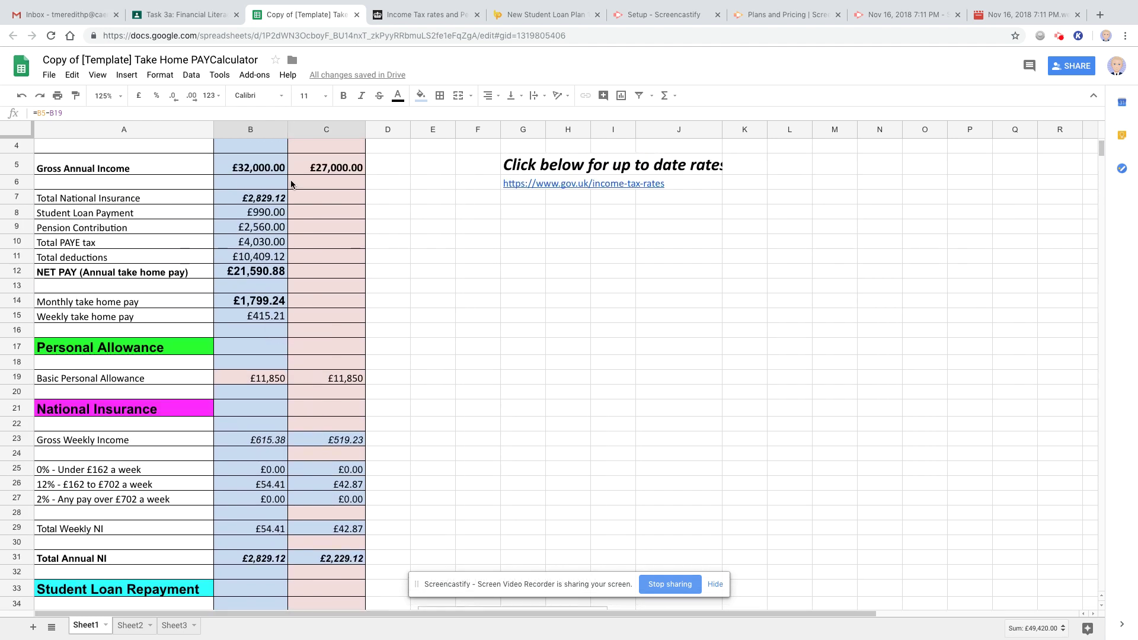
- Fill the Teacher summary B7:B15 into column C, then clear the faulty C8:C15 values
{"action": "left_click_drag", "start_coordinate": [275, 198], "coordinate": [364, 322]}
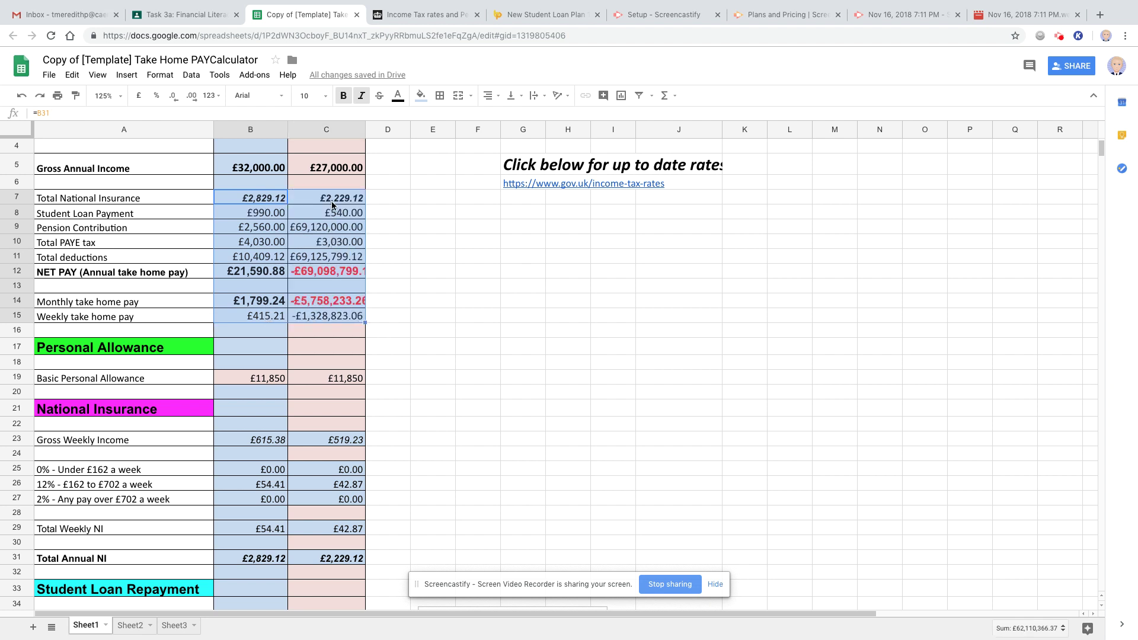
{"action": "left_click", "coordinate": [305, 271]}
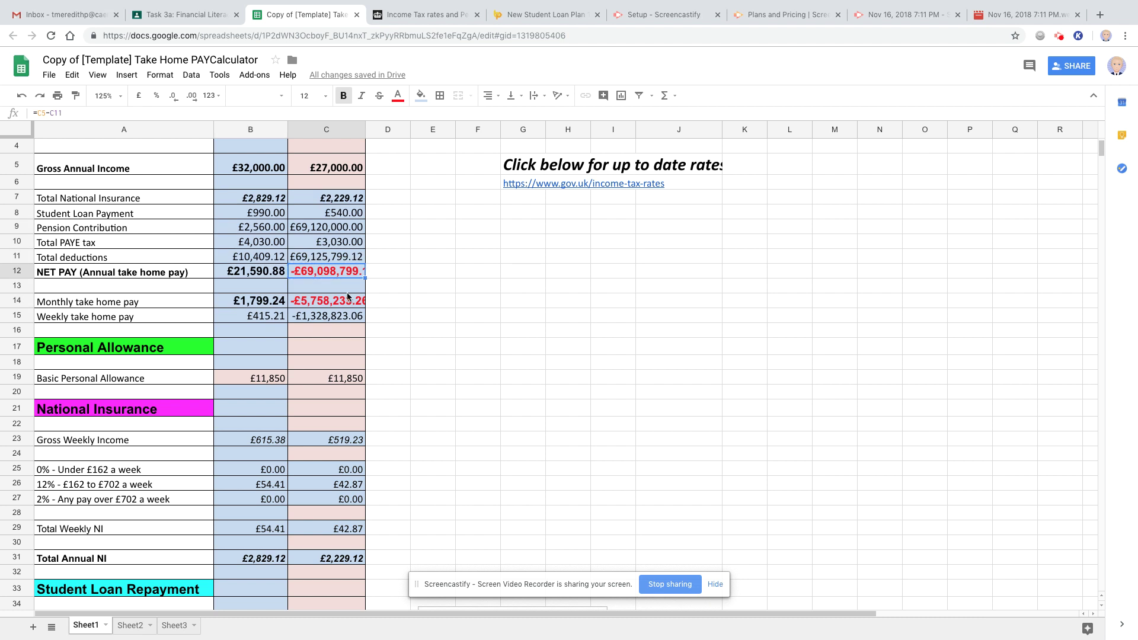
{"action": "left_click", "coordinate": [267, 270]}
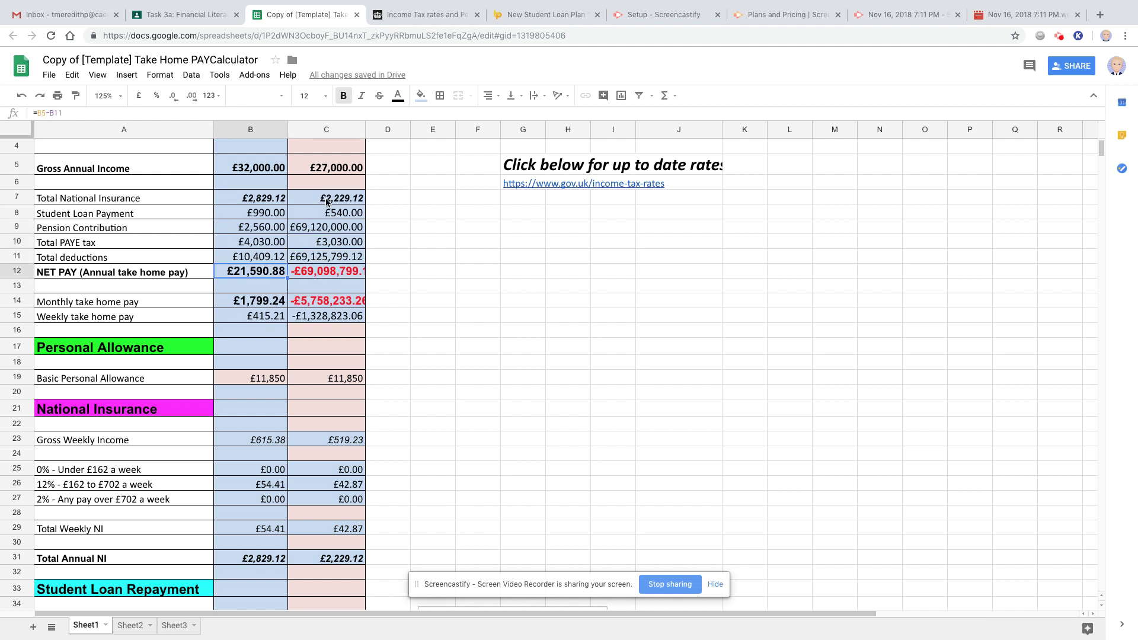
{"action": "left_click_drag", "start_coordinate": [335, 213], "coordinate": [329, 315]}
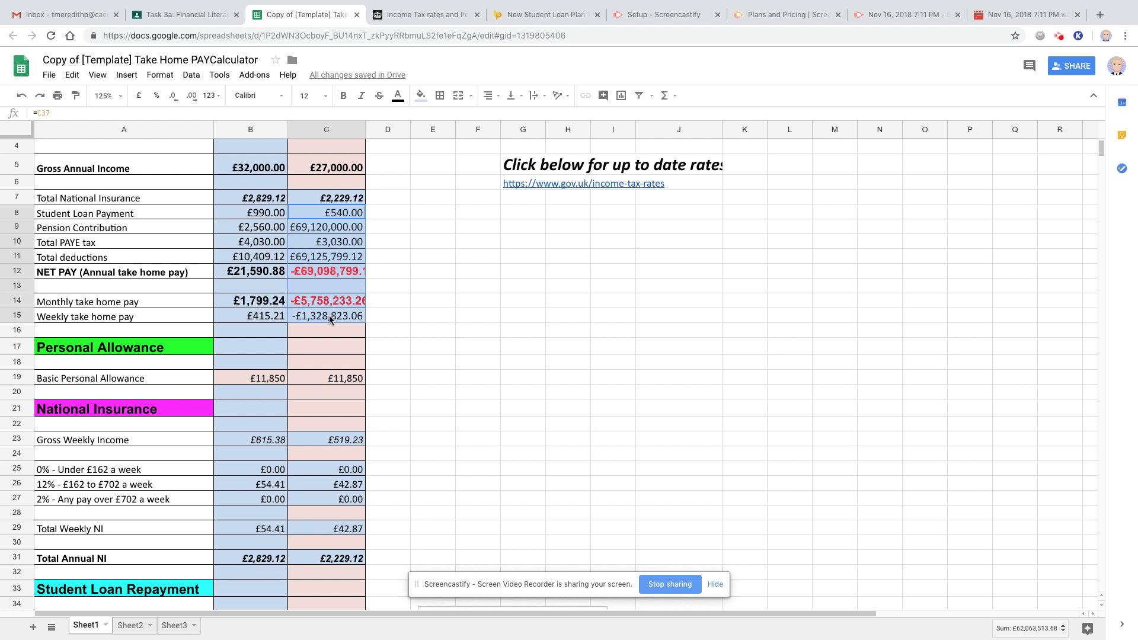
{"action": "key", "text": "Delete"}
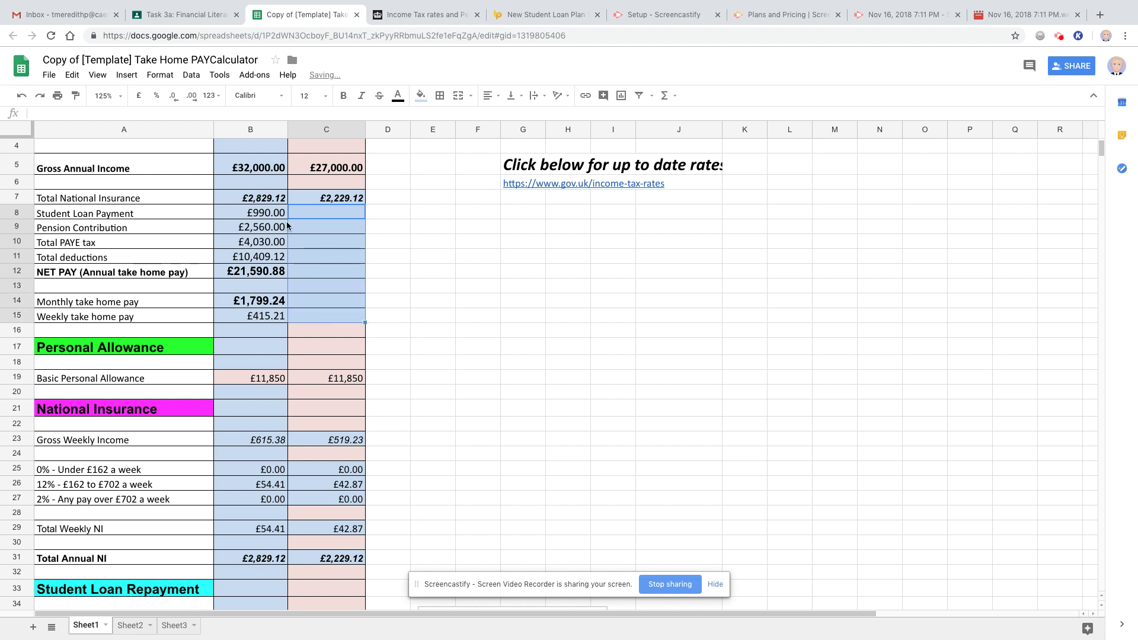
- Fill the student loan (£540.00) and pension contribution rows into column C
{"action": "left_click", "coordinate": [283, 215]}
{"action": "left_click_drag", "start_coordinate": [288, 219], "coordinate": [307, 243]}
{"action": "left_click", "coordinate": [272, 232]}
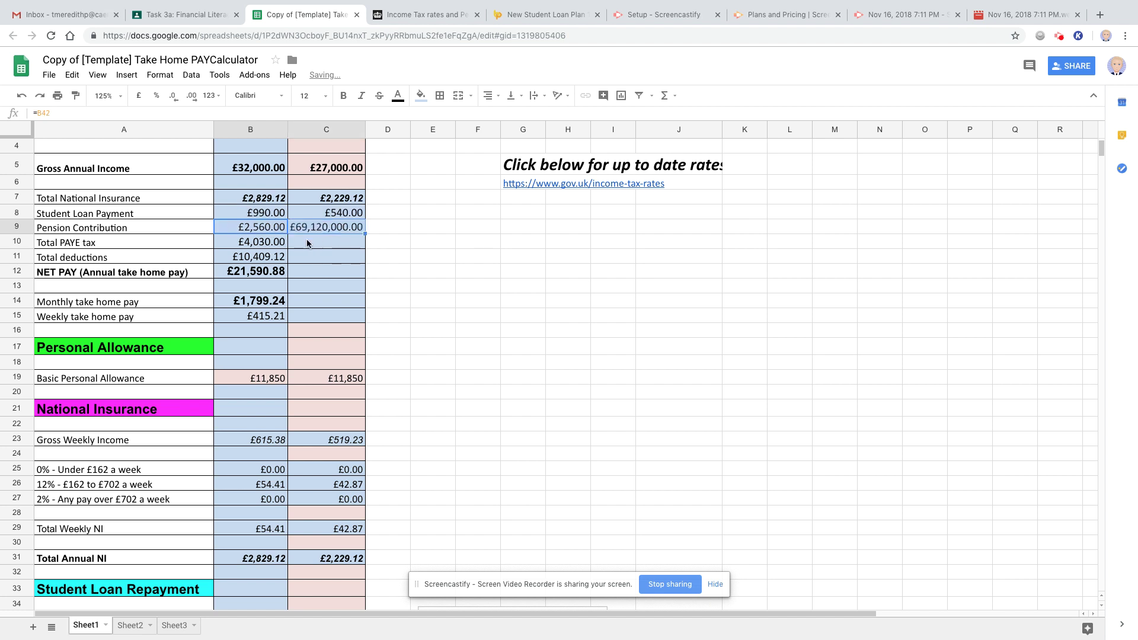
{"action": "left_click", "coordinate": [313, 232]}
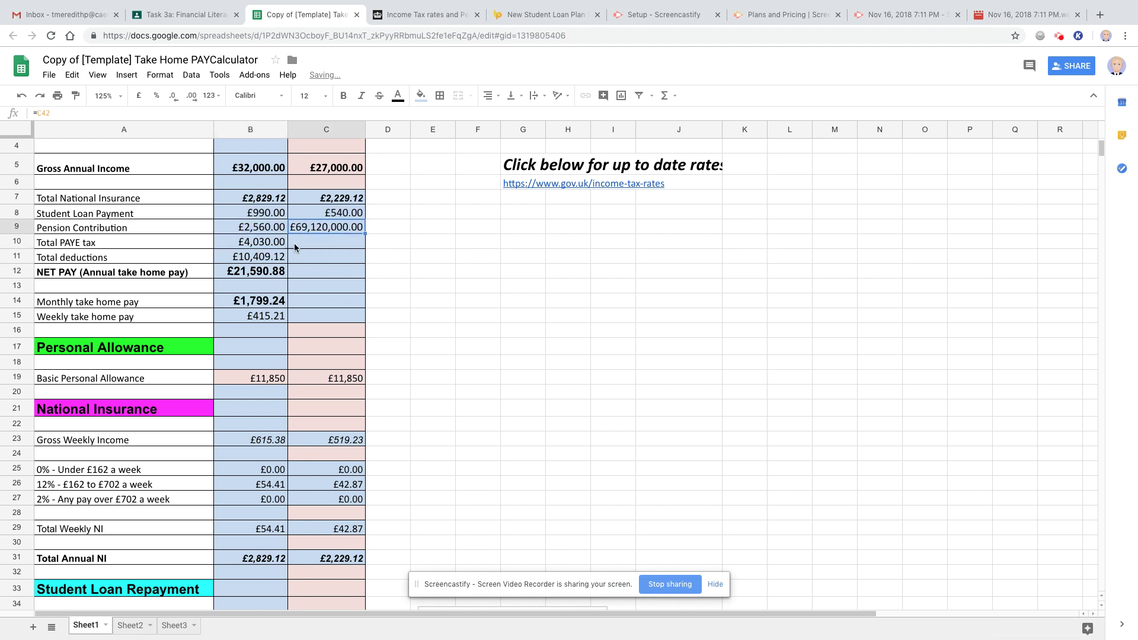
{"action": "left_click", "coordinate": [264, 234]}
- Rewrite the Police Officer pension formula in C42 as =C5*A42 (8% of gross income)
{"action": "scroll", "coordinate": [312, 299], "scroll_direction": "down", "scroll_amount": 2}
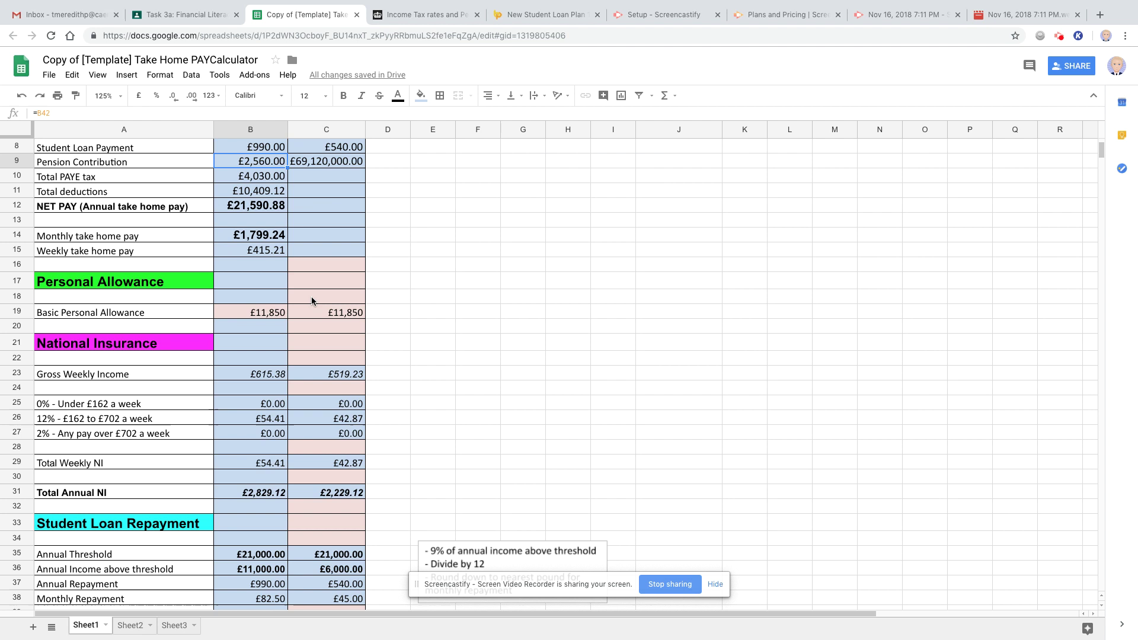
{"action": "scroll", "coordinate": [323, 273], "scroll_direction": "up", "scroll_amount": 1}
{"action": "left_click", "coordinate": [326, 181]}
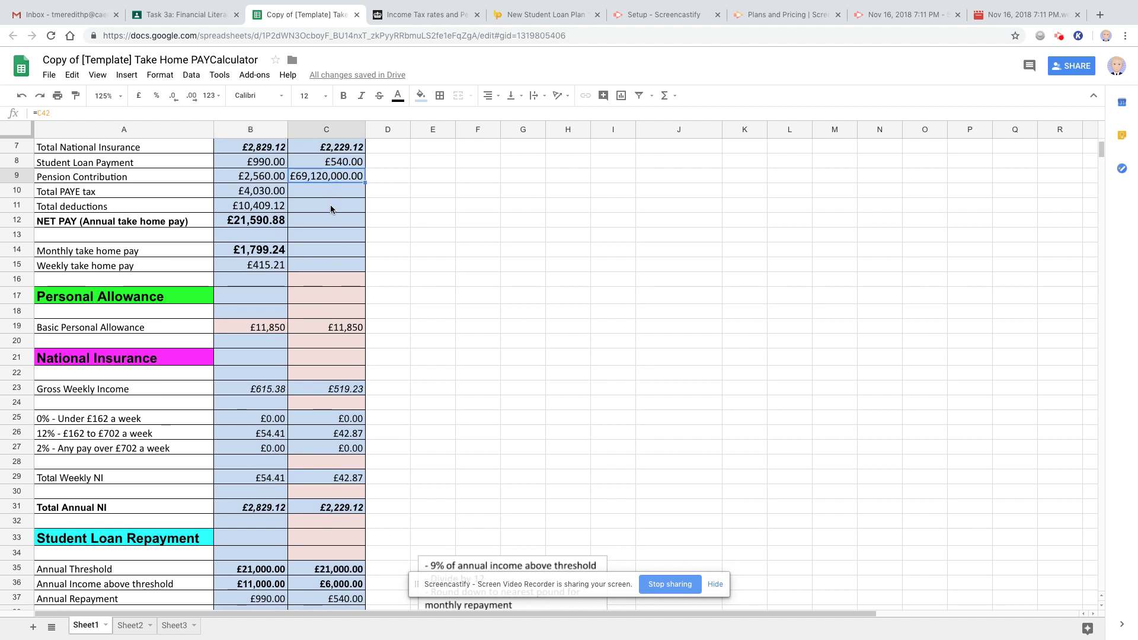
{"action": "scroll", "coordinate": [329, 323], "scroll_direction": "down", "scroll_amount": 3}
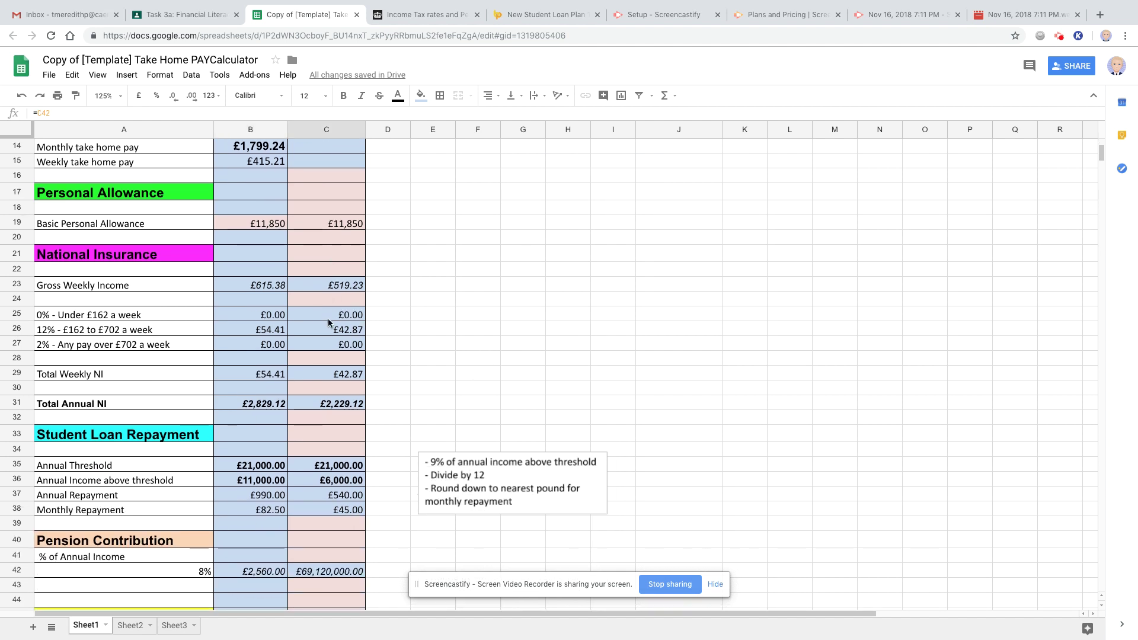
{"action": "scroll", "coordinate": [329, 323], "scroll_direction": "down", "scroll_amount": 1}
{"action": "left_click", "coordinate": [325, 555]}
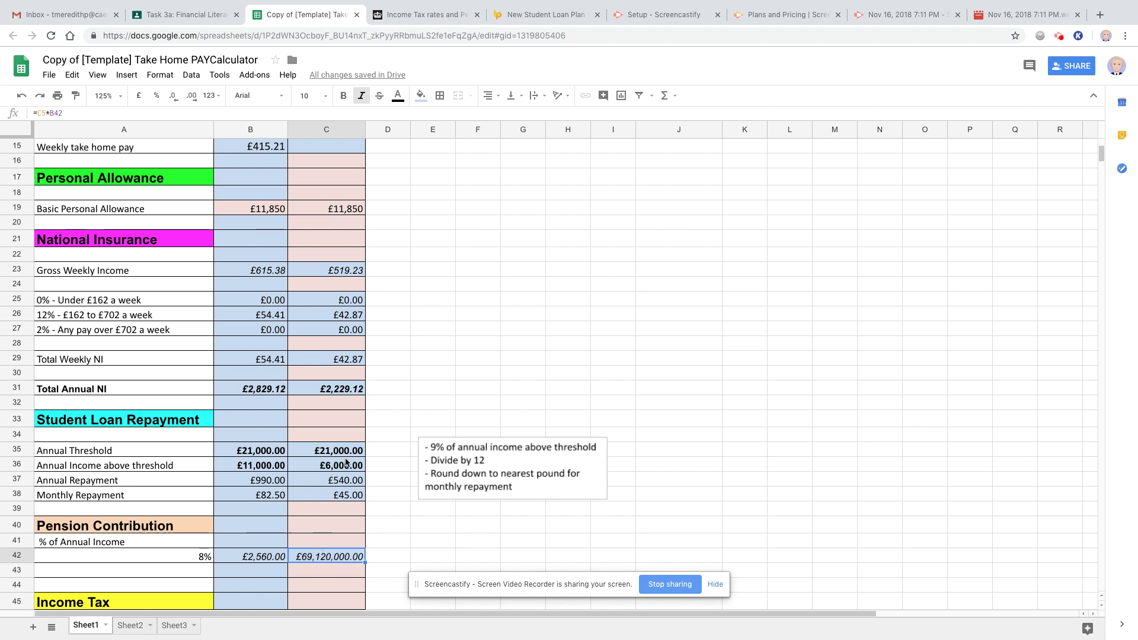
{"action": "scroll", "coordinate": [342, 515], "scroll_direction": "down", "scroll_amount": 1}
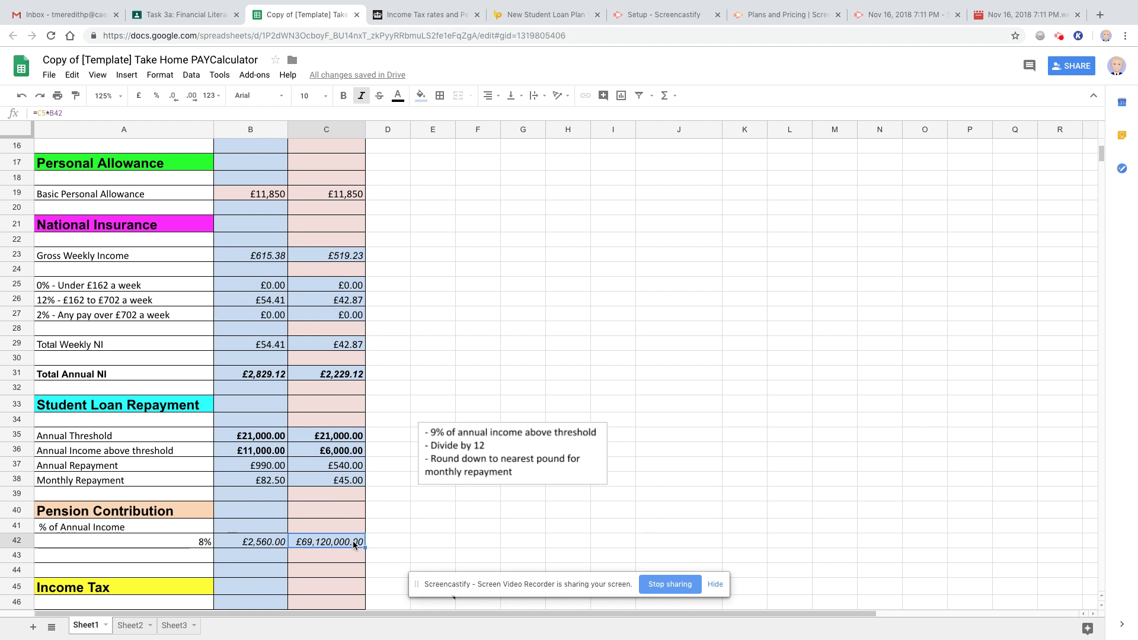
{"action": "type", "text": "="}
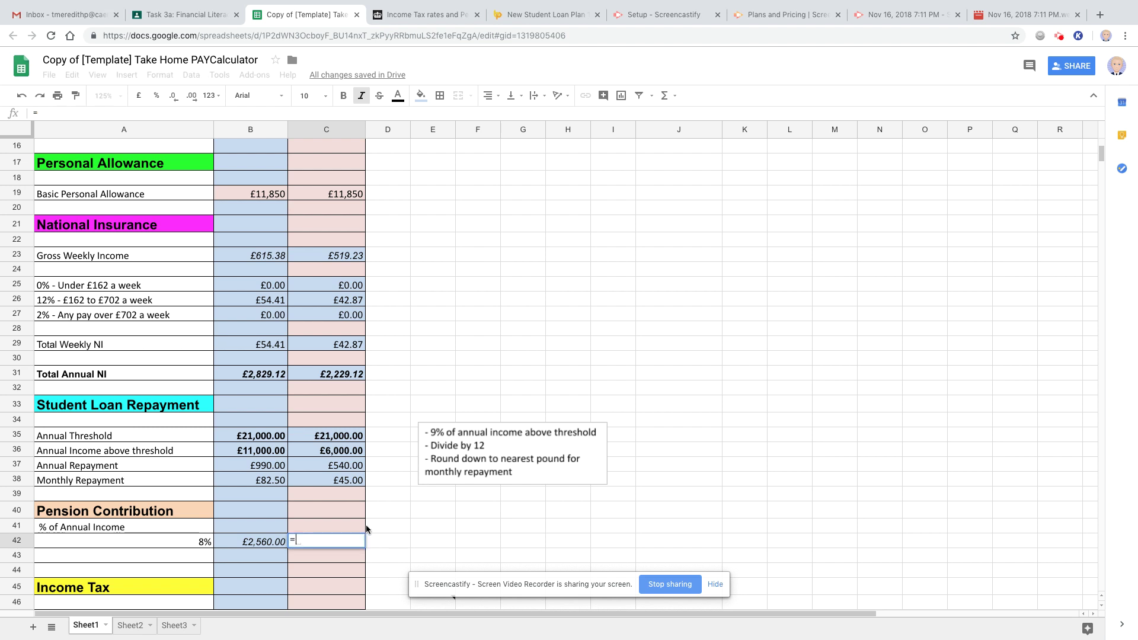
{"action": "scroll", "coordinate": [341, 512], "scroll_direction": "up", "scroll_amount": 5}
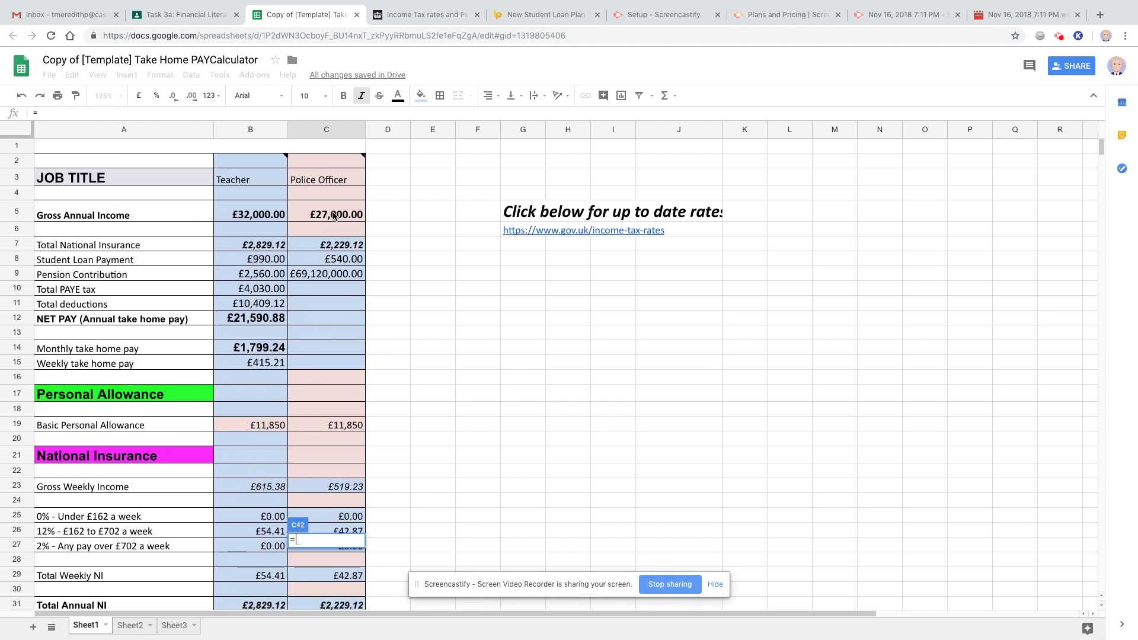
{"action": "left_click", "coordinate": [335, 216]}
{"action": "scroll", "coordinate": [326, 348], "scroll_direction": "down", "scroll_amount": 5}
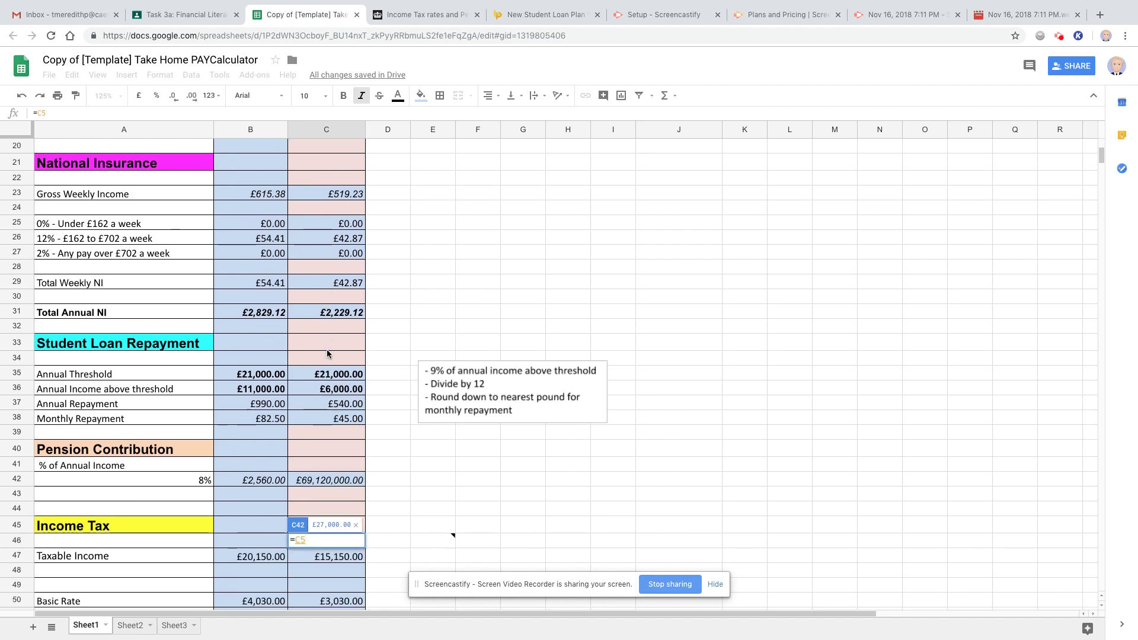
{"action": "scroll", "coordinate": [327, 354], "scroll_direction": "down", "scroll_amount": 2}
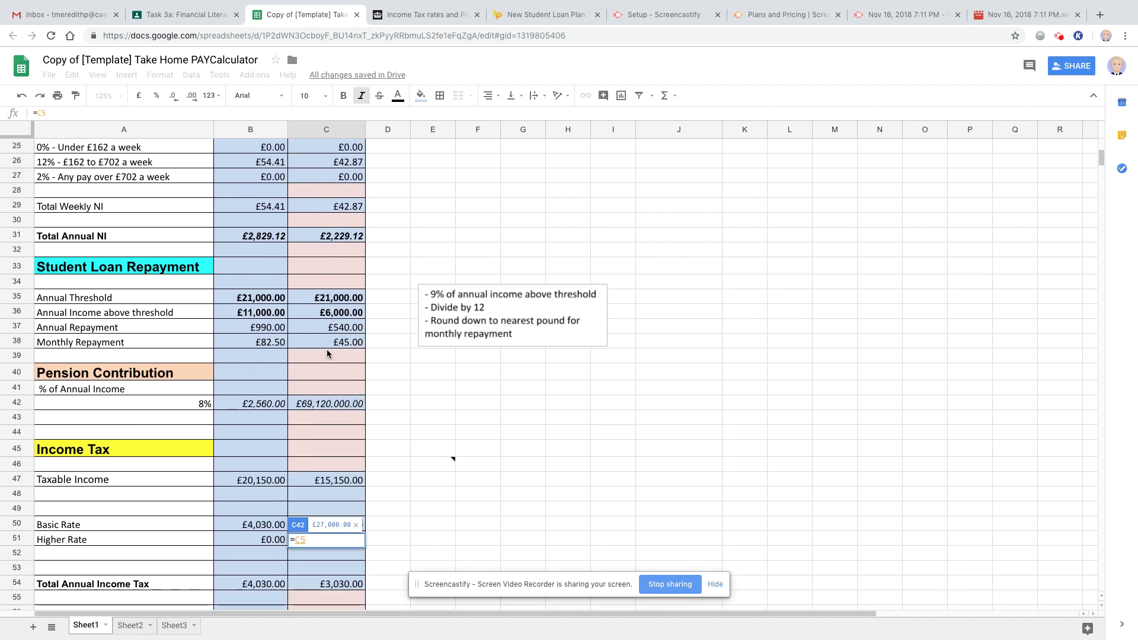
{"action": "type", "text": "*"}
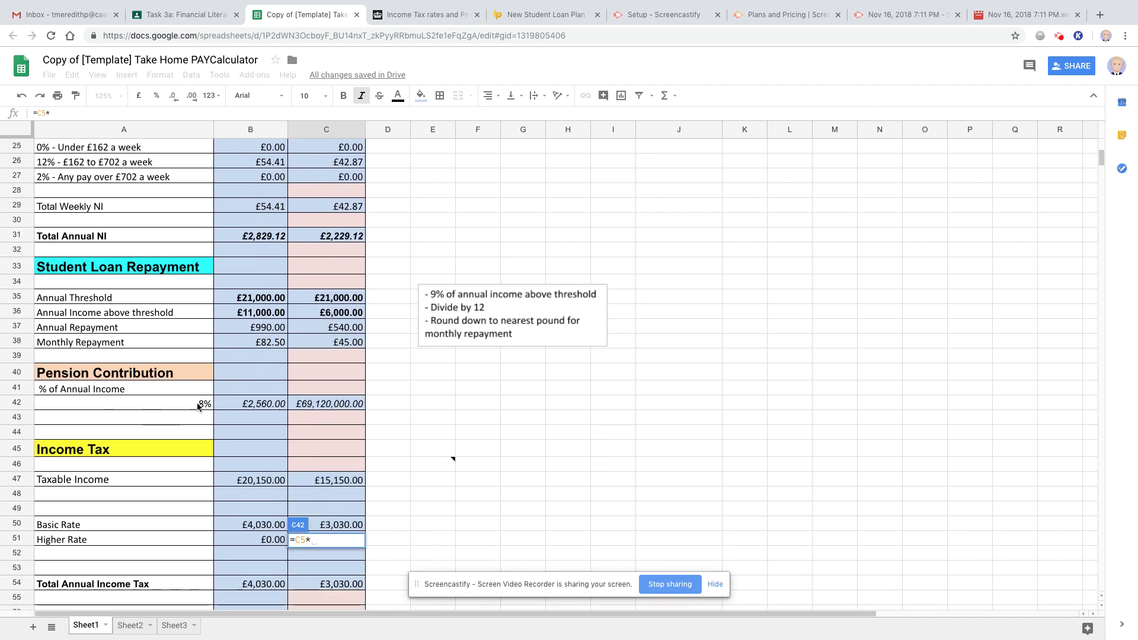
{"action": "left_click", "coordinate": [200, 405]}
- Confirm the £2,160.00 pension and check the taxable income and basic rate tax formulas
{"action": "key", "text": "Return"}
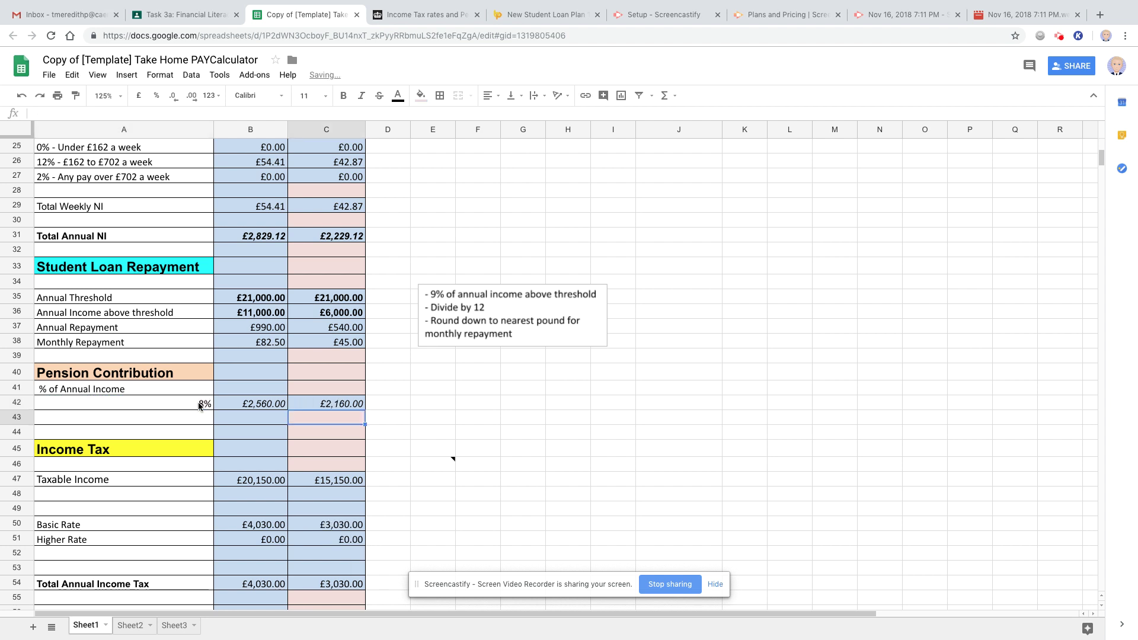
{"action": "left_click", "coordinate": [267, 484]}
{"action": "left_click", "coordinate": [320, 482]}
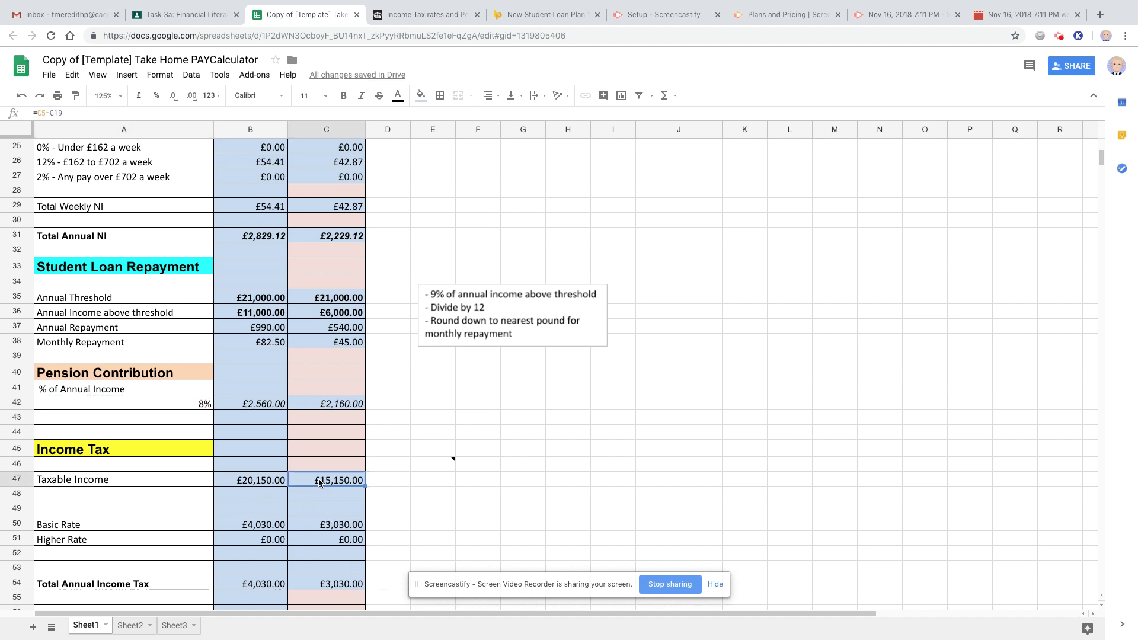
{"action": "left_click", "coordinate": [324, 525]}
{"action": "scroll", "coordinate": [335, 553], "scroll_direction": "down", "scroll_amount": 2}
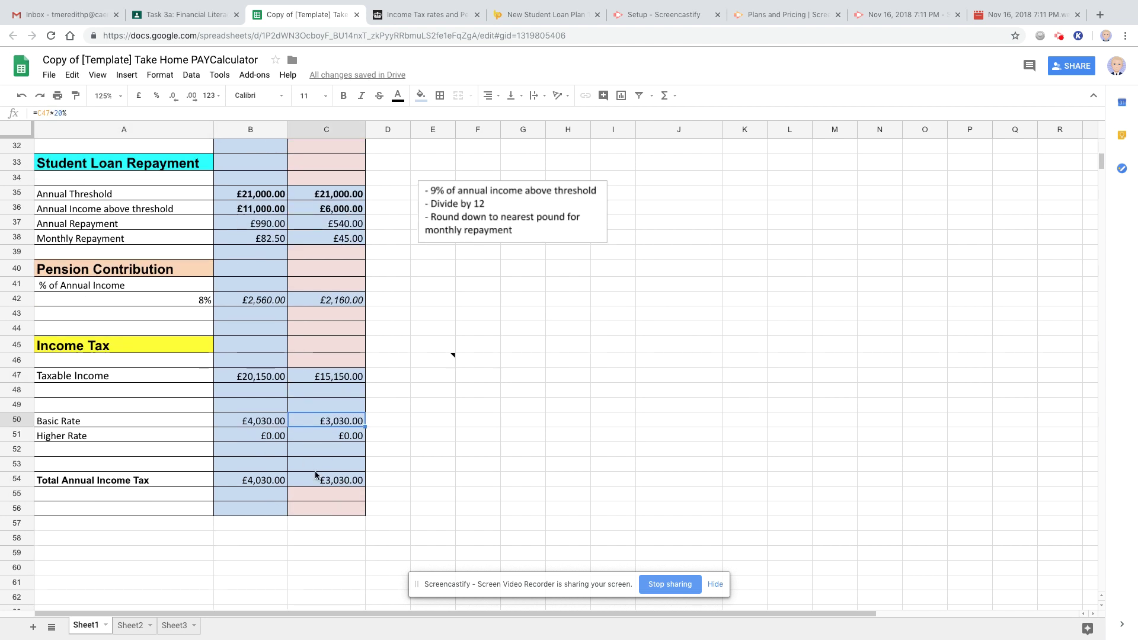
{"action": "left_click", "coordinate": [192, 307]}
{"action": "scroll", "coordinate": [243, 304], "scroll_direction": "up", "scroll_amount": 10}
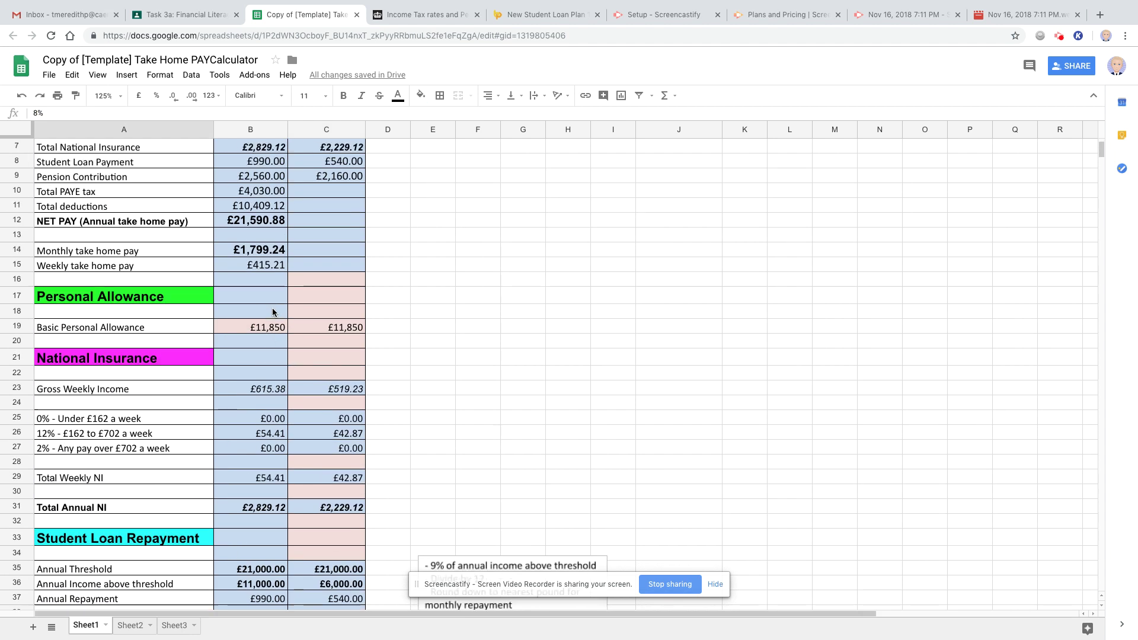
- Fill PAYE tax, total deductions, net pay, monthly and weekly pay into column C
{"action": "left_click_drag", "start_coordinate": [264, 261], "coordinate": [336, 292]}
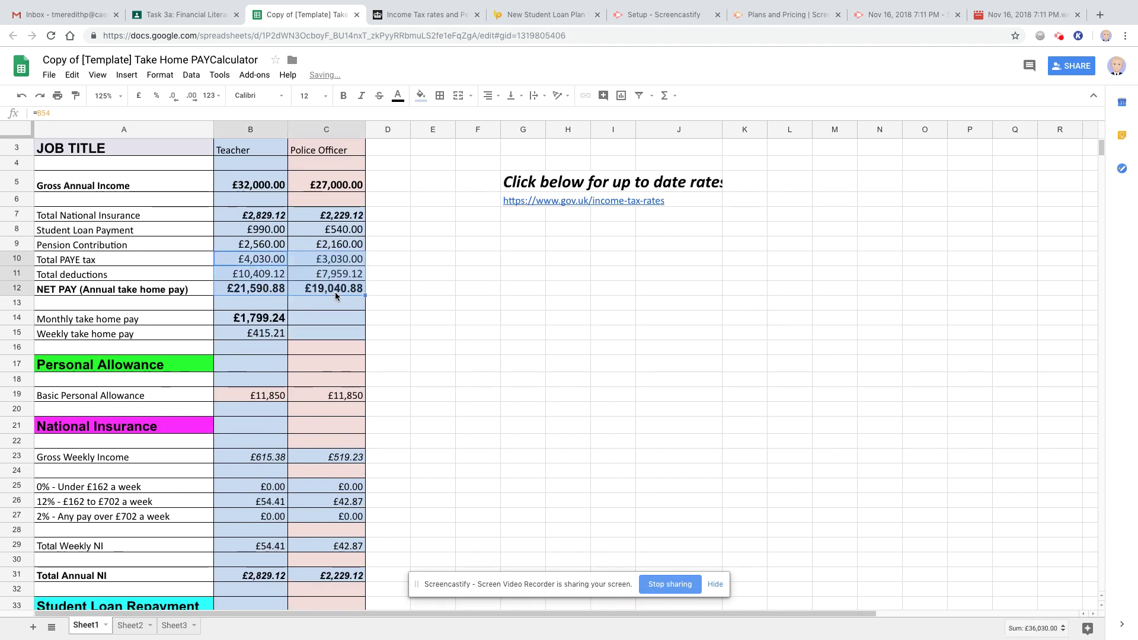
{"action": "left_click_drag", "start_coordinate": [278, 320], "coordinate": [335, 344]}
{"action": "scroll", "coordinate": [326, 279], "scroll_direction": "up", "scroll_amount": 1}
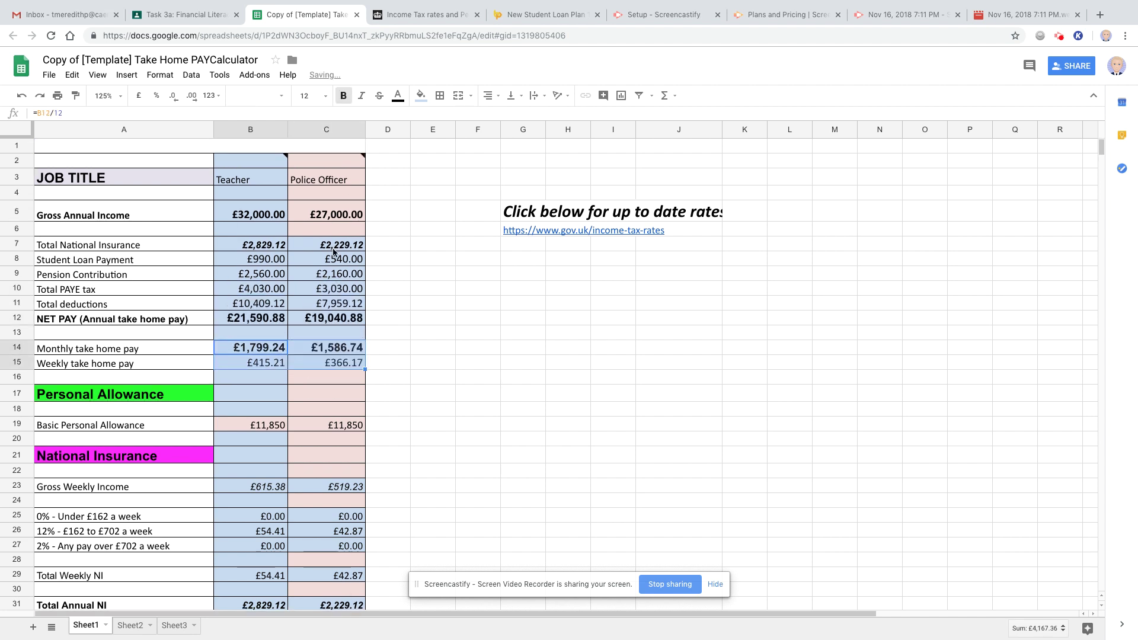
- Change the Police Officer's gross annual income in C5 to 33000
{"action": "left_click", "coordinate": [319, 218]}
{"action": "type", "text": "33000"}
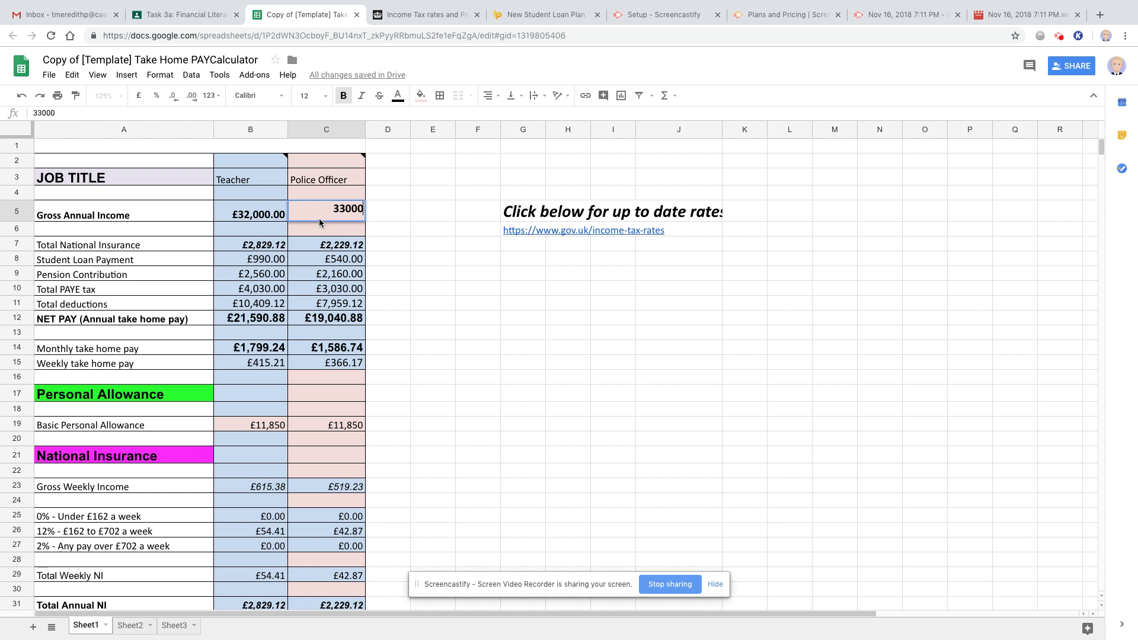
{"action": "key", "text": "Return"}
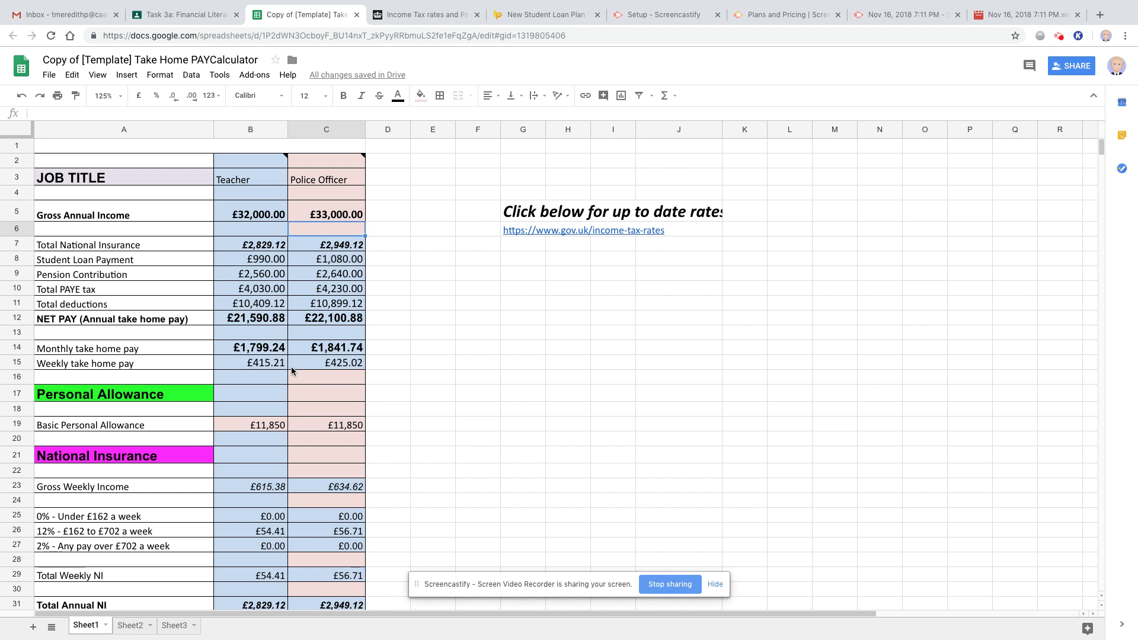
- Compare the Police Officer and Teacher 12% NI and gross weekly income formulas
{"action": "scroll", "coordinate": [293, 444], "scroll_direction": "down", "scroll_amount": 1}
{"action": "left_click", "coordinate": [325, 518]}
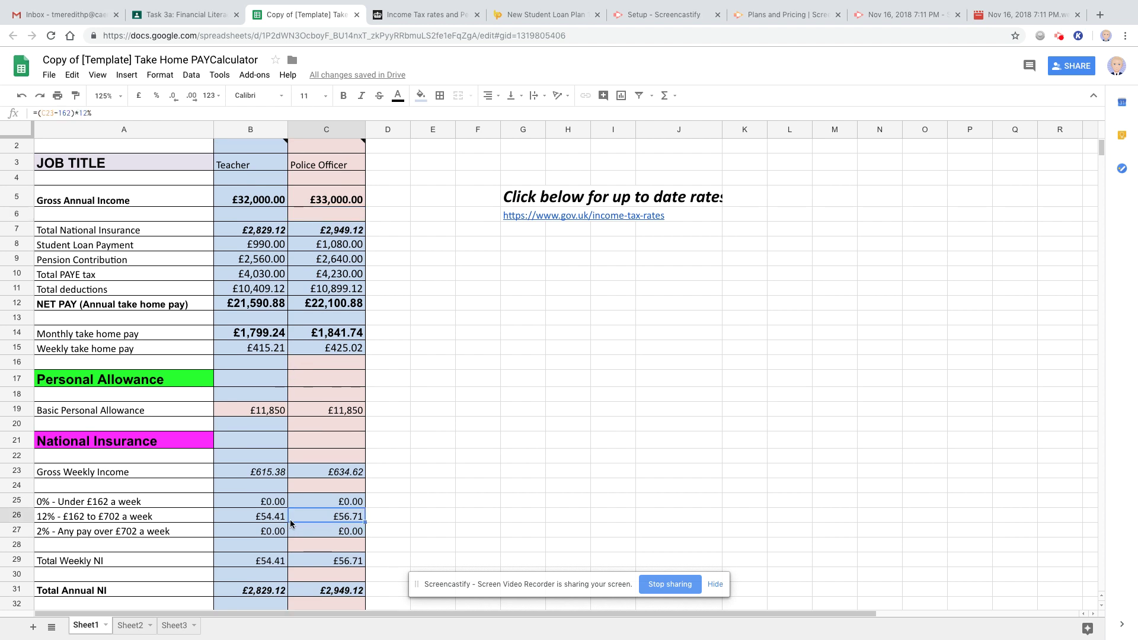
{"action": "left_click", "coordinate": [269, 524]}
{"action": "left_click", "coordinate": [326, 518]}
{"action": "left_click", "coordinate": [333, 475]}
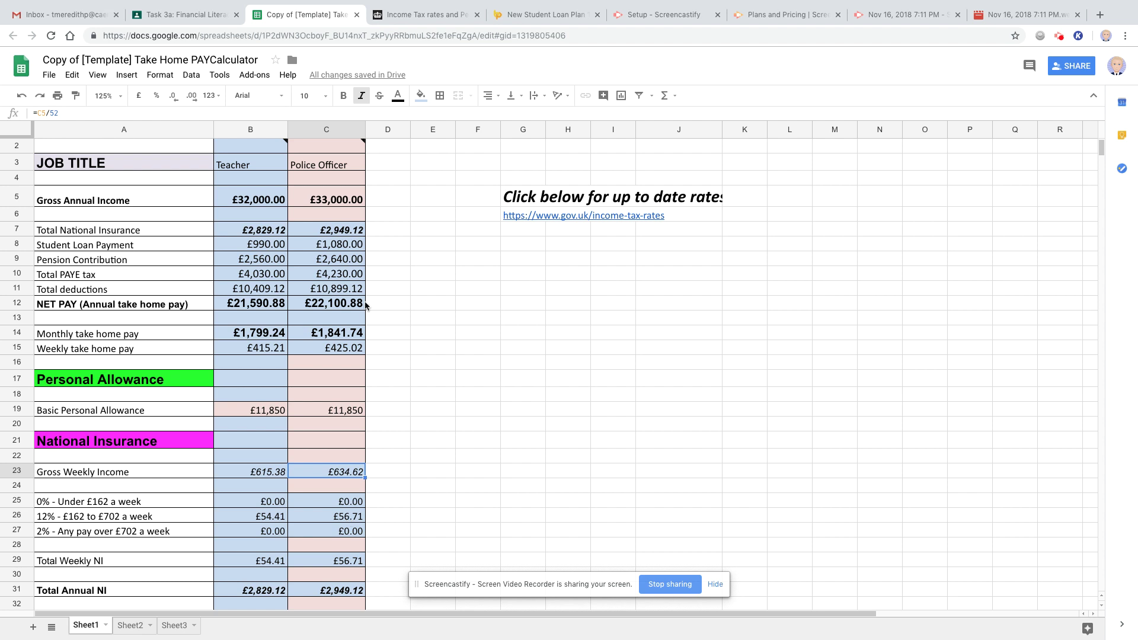
- Enter 32000 in C5 and check both columns show net pay of £21,590.88
{"action": "left_click", "coordinate": [320, 202]}
{"action": "type", "text": "32000"}
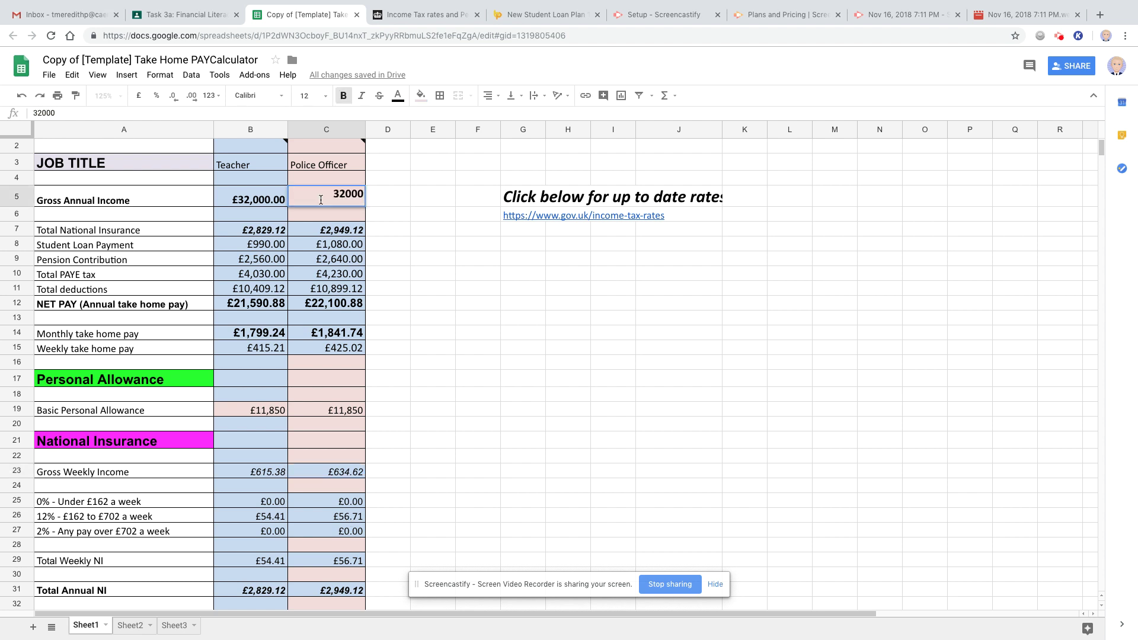
{"action": "key", "text": "Return"}
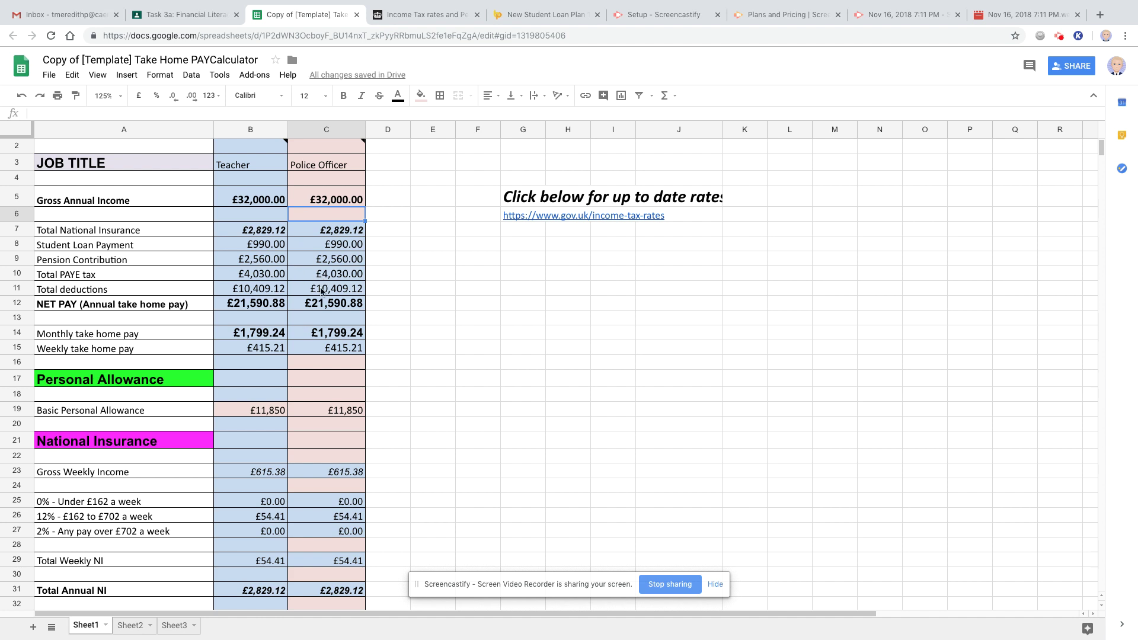
{"action": "scroll", "coordinate": [317, 422], "scroll_direction": "down", "scroll_amount": 1}
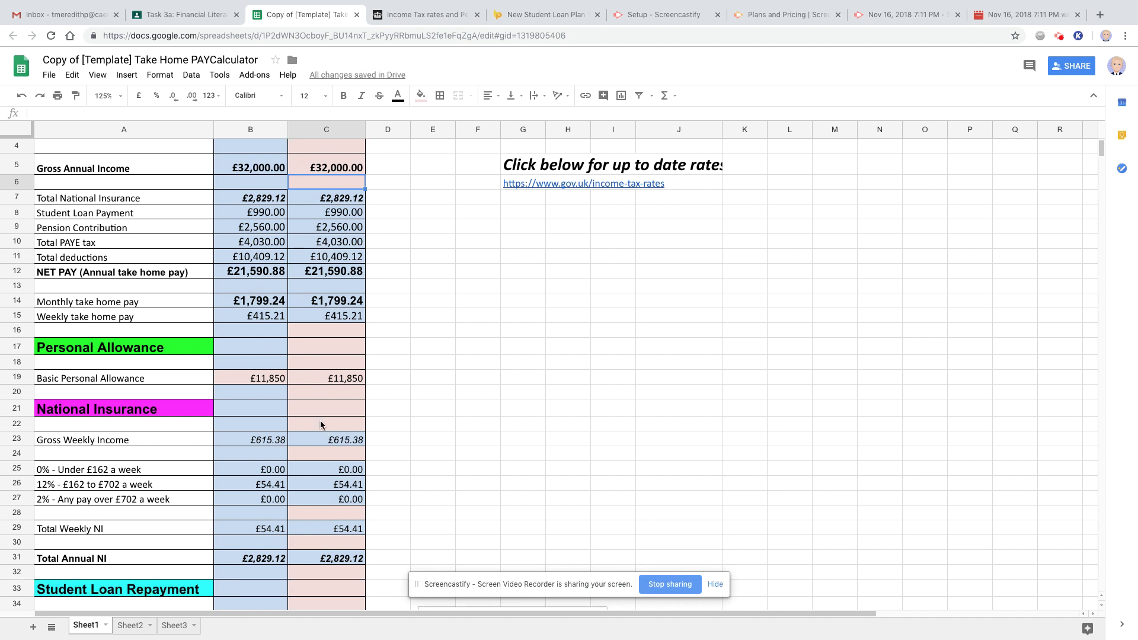
{"action": "scroll", "coordinate": [311, 498], "scroll_direction": "down", "scroll_amount": 4}
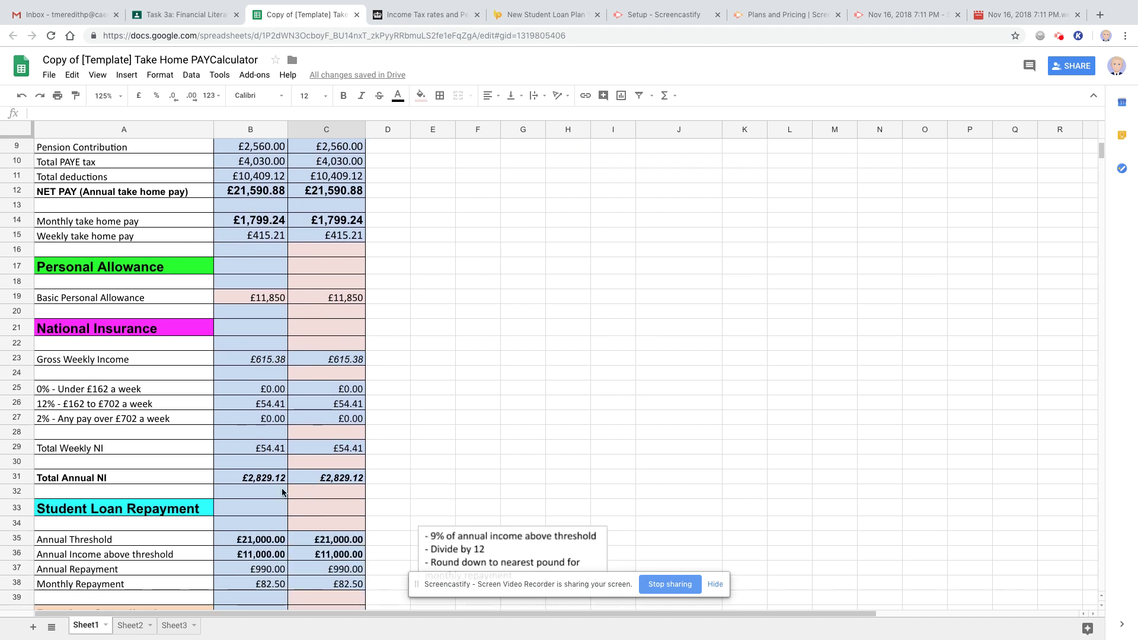
{"action": "scroll", "coordinate": [300, 474], "scroll_direction": "up", "scroll_amount": 5}
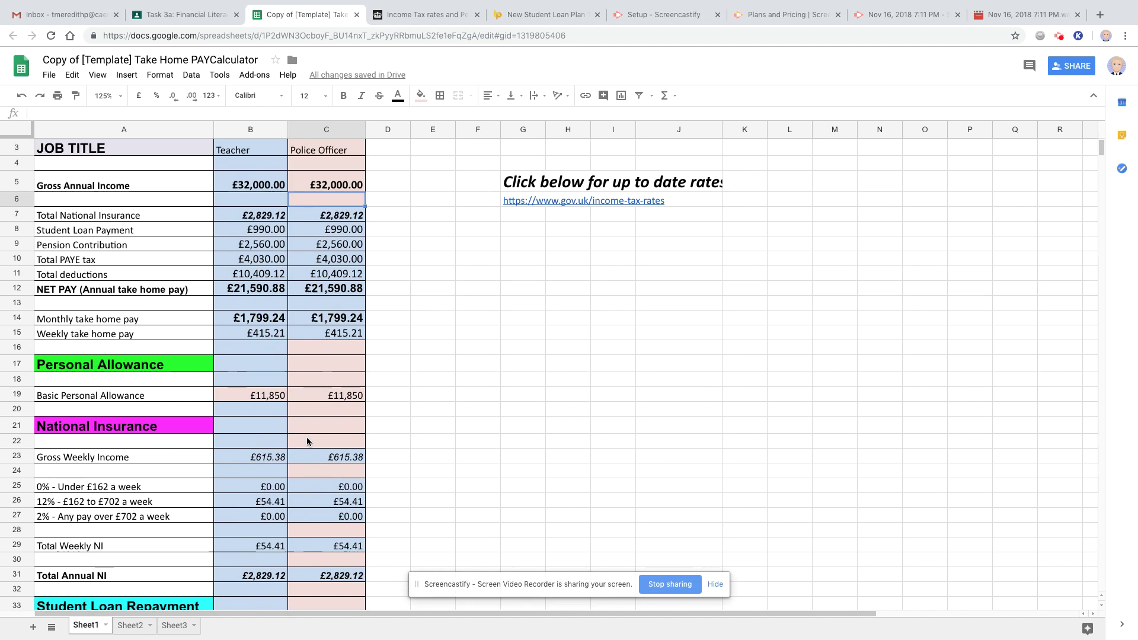
{"action": "left_click", "coordinate": [315, 215]}
- Enter 27000 in C5 and review the recalculated £19,040.88 net pay, £1,586.74 monthly, £366.17 weekly
{"action": "type", "text": "2"}
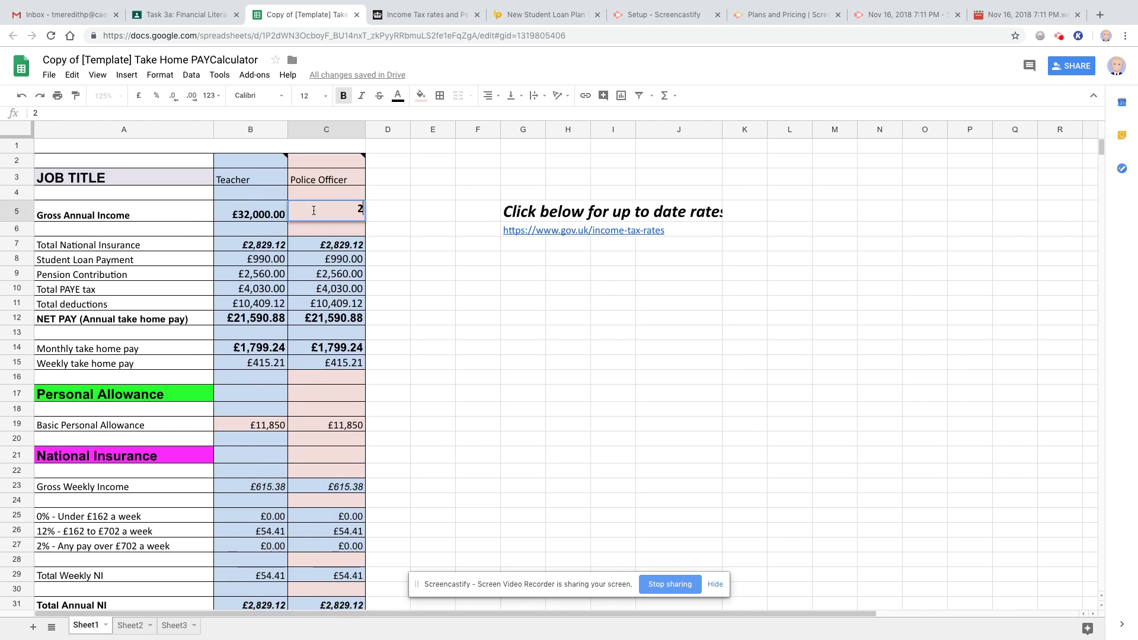
{"action": "type", "text": "7000"}
{"action": "key", "text": "Return"}
{"action": "scroll", "coordinate": [318, 329], "scroll_direction": "down", "scroll_amount": 5}
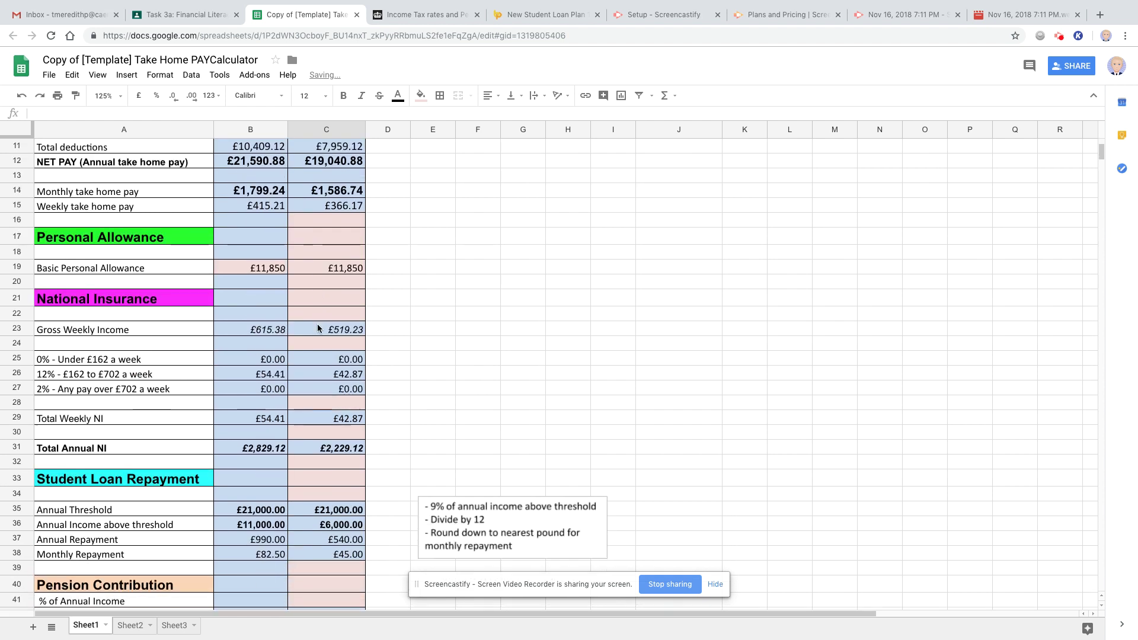
{"action": "scroll", "coordinate": [318, 329], "scroll_direction": "down", "scroll_amount": 8}
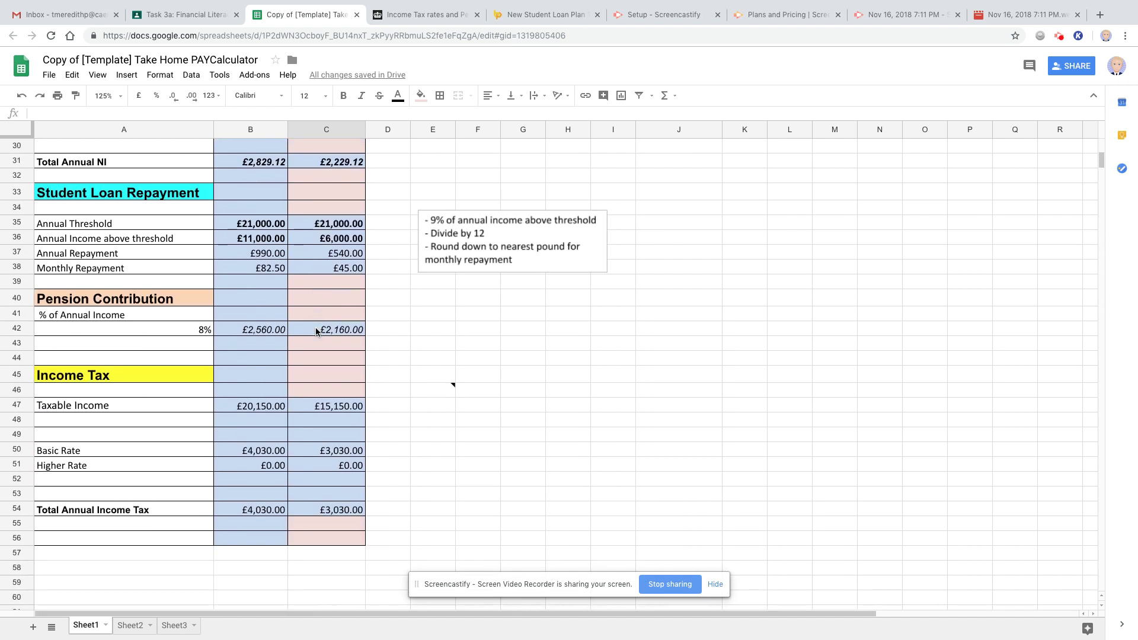
{"action": "scroll", "coordinate": [316, 331], "scroll_direction": "up", "scroll_amount": 10}
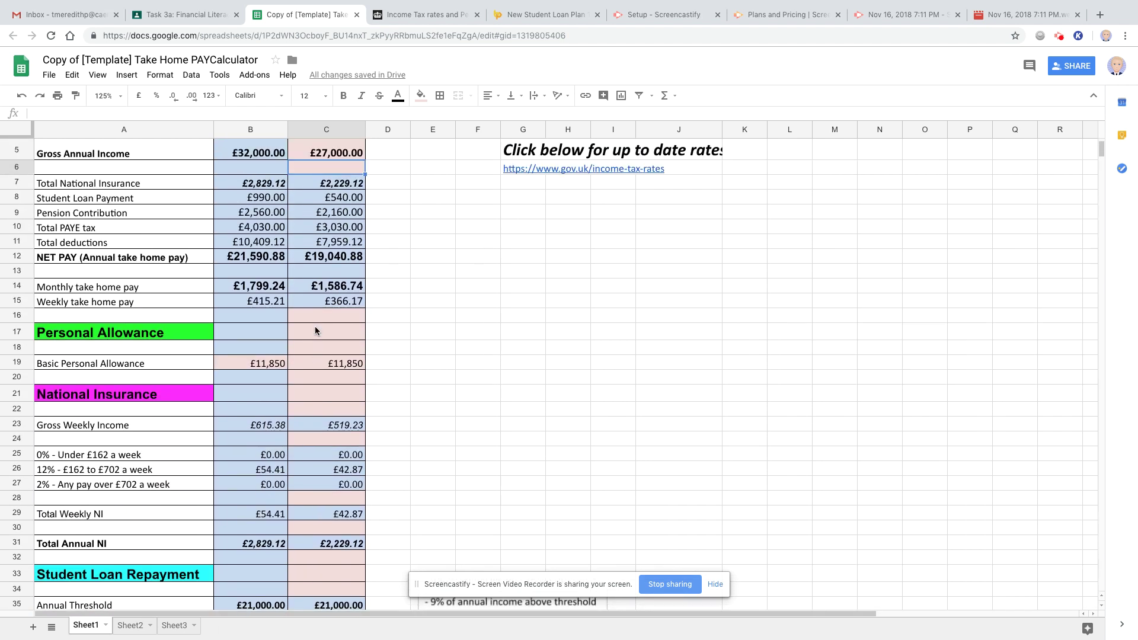
{"action": "scroll", "coordinate": [315, 331], "scroll_direction": "up", "scroll_amount": 1}
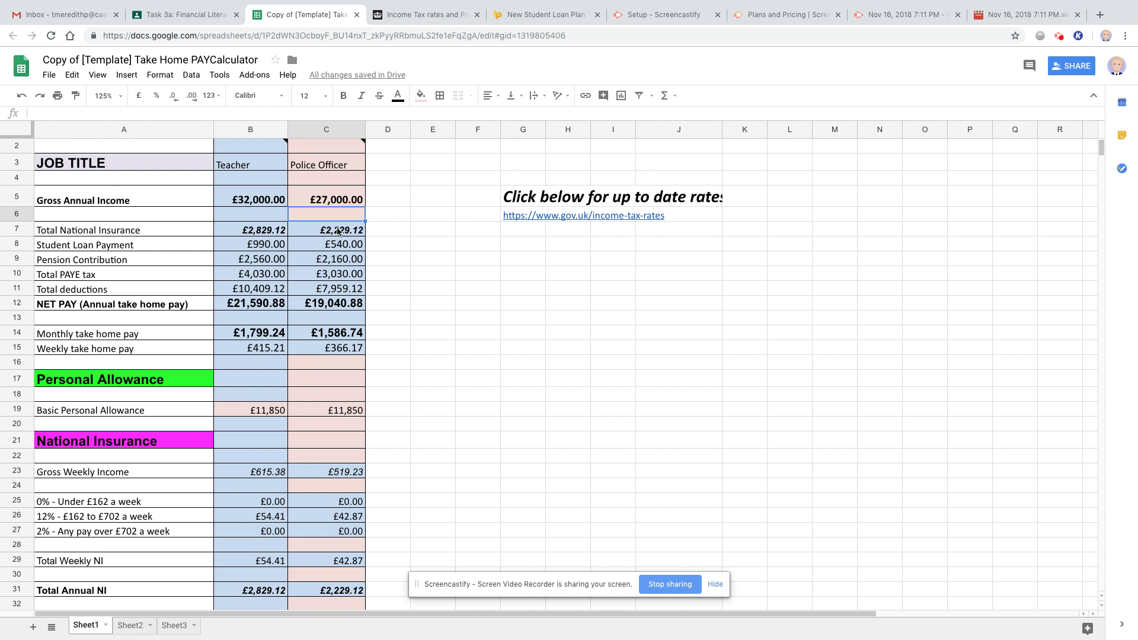
{"action": "scroll", "coordinate": [331, 270], "scroll_direction": "down", "scroll_amount": 2}
{"action": "scroll", "coordinate": [331, 270], "scroll_direction": "down", "scroll_amount": 3}
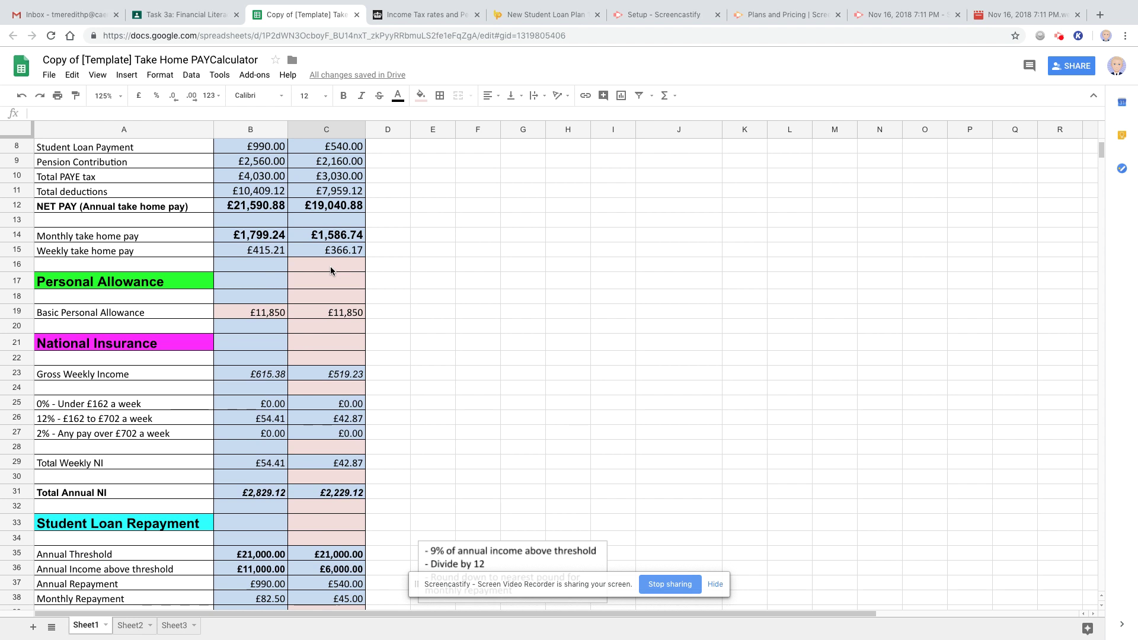
{"action": "scroll", "coordinate": [331, 270], "scroll_direction": "up", "scroll_amount": 3}
{"action": "scroll", "coordinate": [331, 270], "scroll_direction": "up", "scroll_amount": 2}
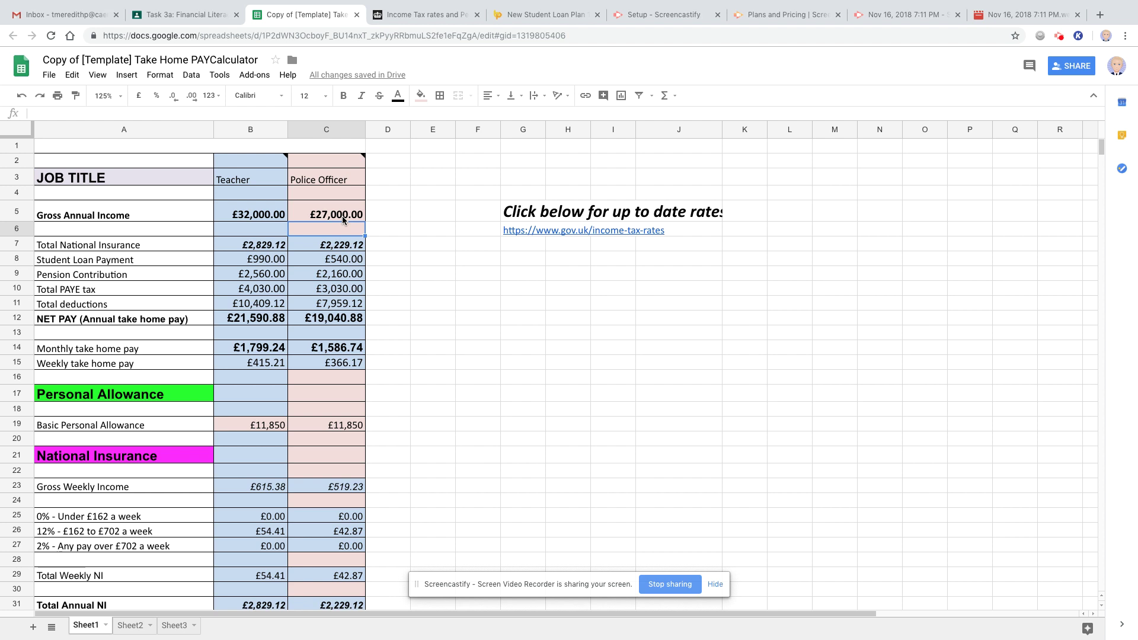
{"action": "scroll", "coordinate": [293, 301], "scroll_direction": "down", "scroll_amount": 2}
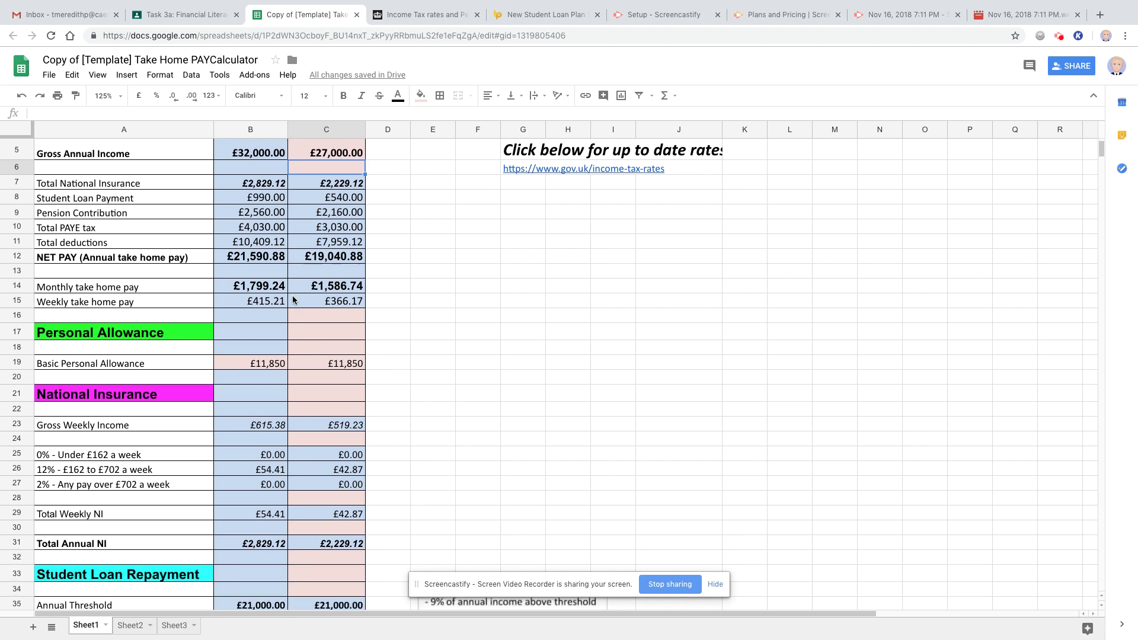
{"action": "scroll", "coordinate": [293, 300], "scroll_direction": "down", "scroll_amount": 3}
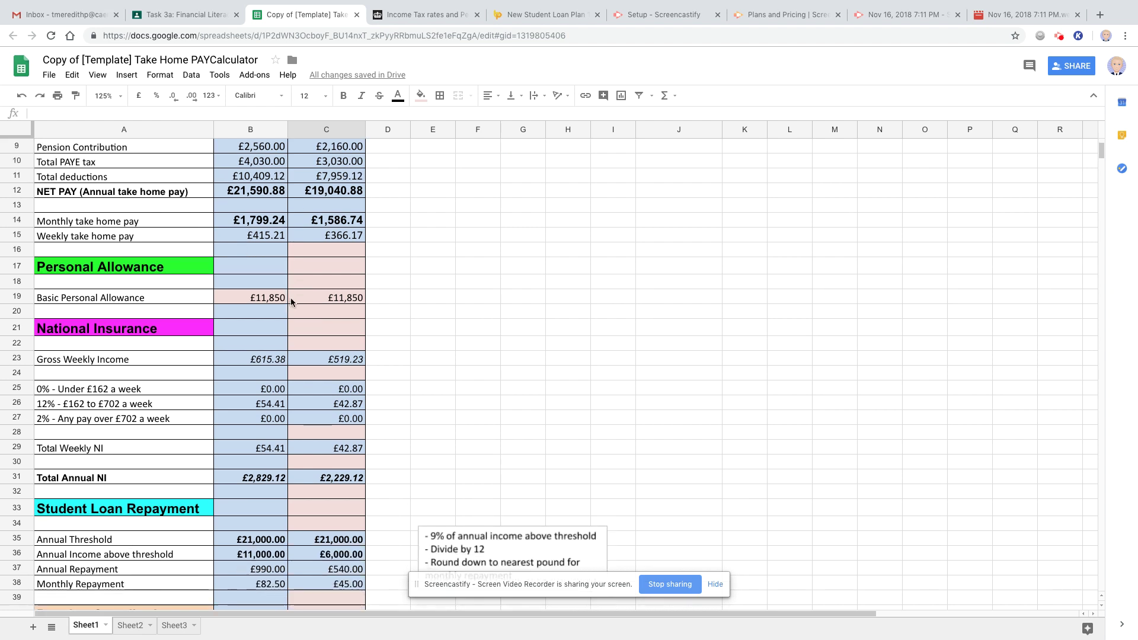
{"action": "scroll", "coordinate": [291, 301], "scroll_direction": "up", "scroll_amount": 2}
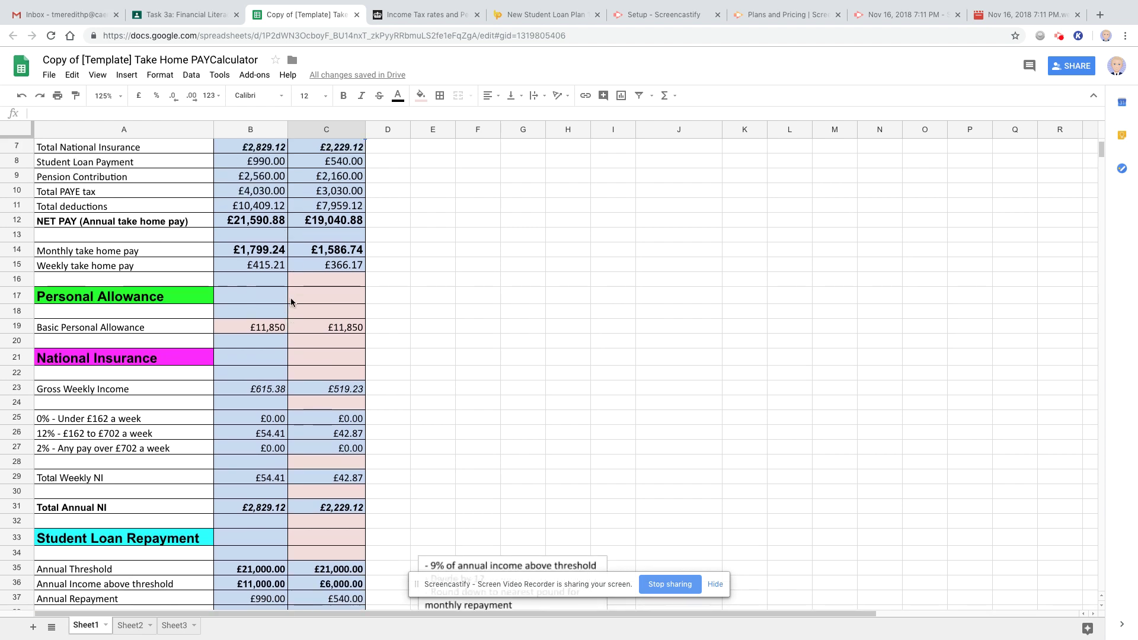